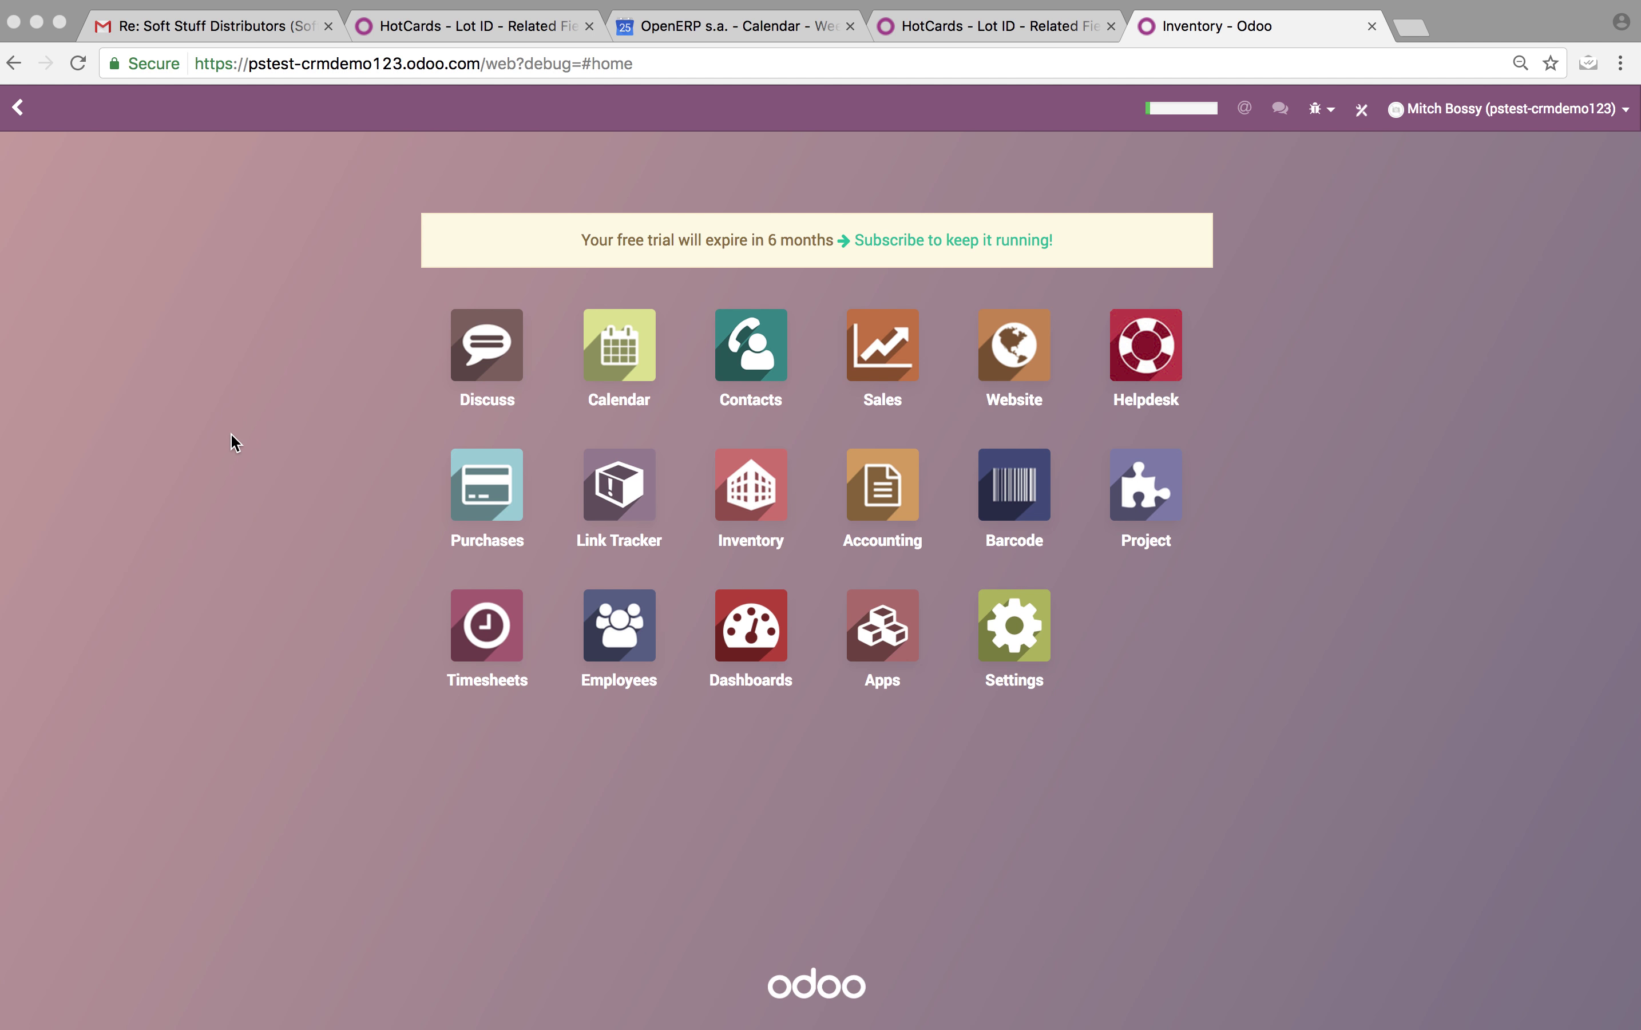
# Step: Start a new sales order from Sales > Sales Orders
pyautogui.click(885, 372)
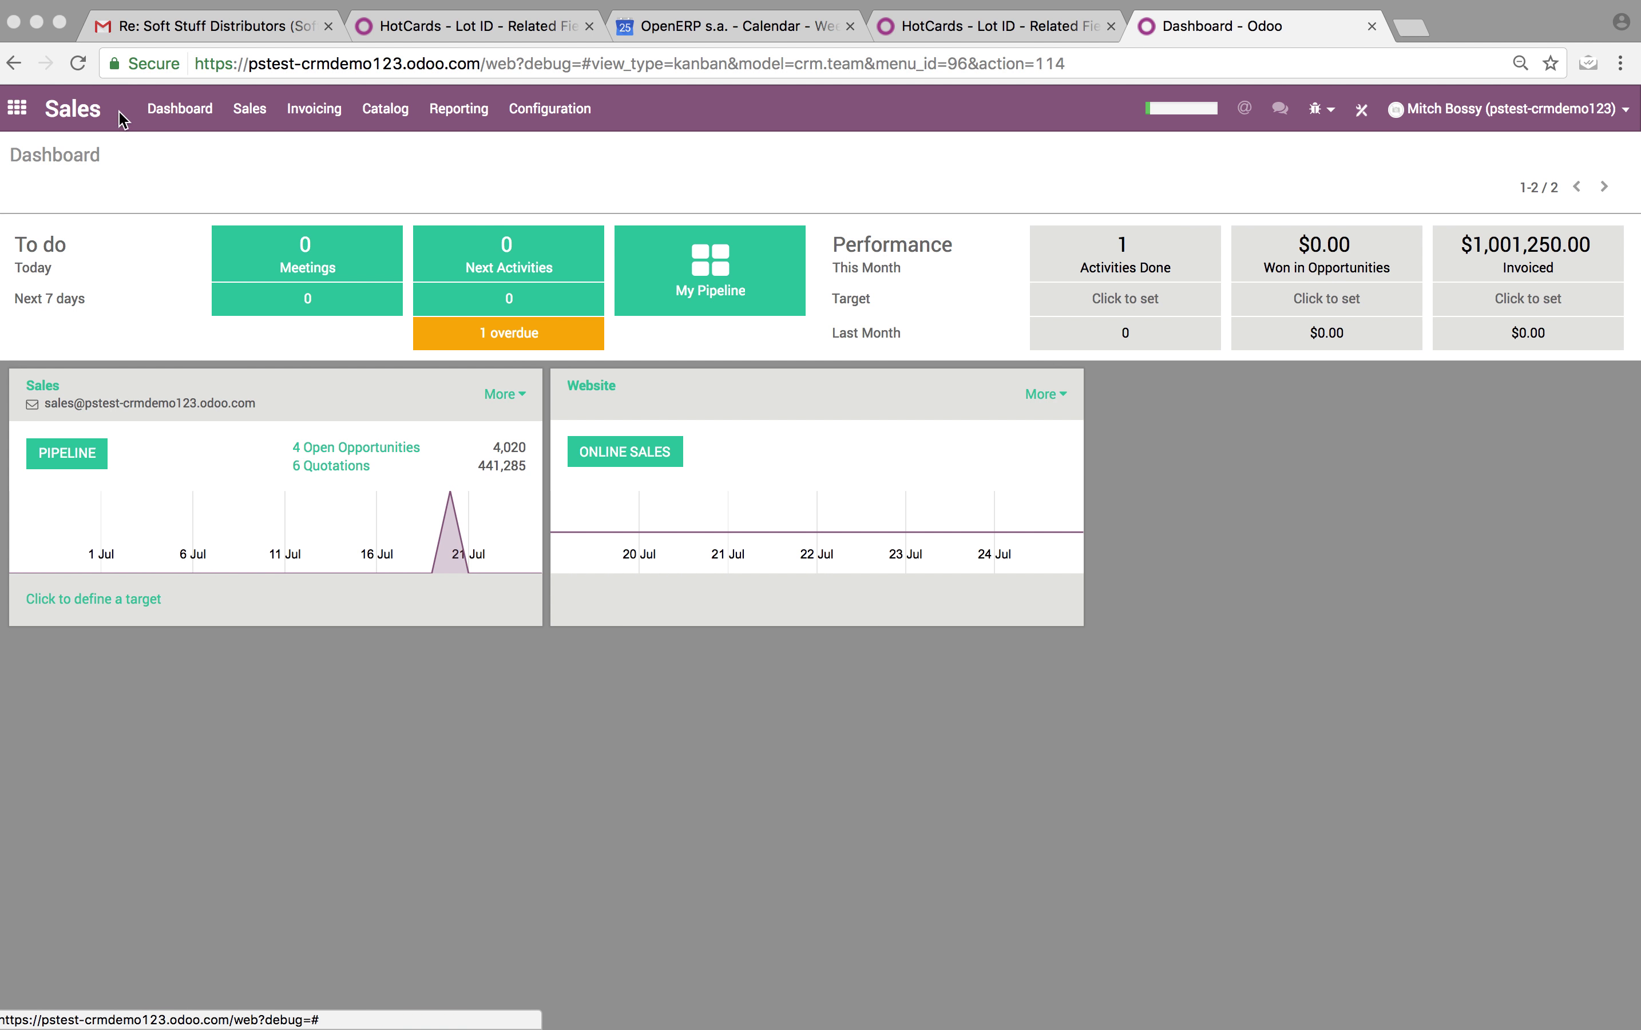
pyautogui.click(250, 108)
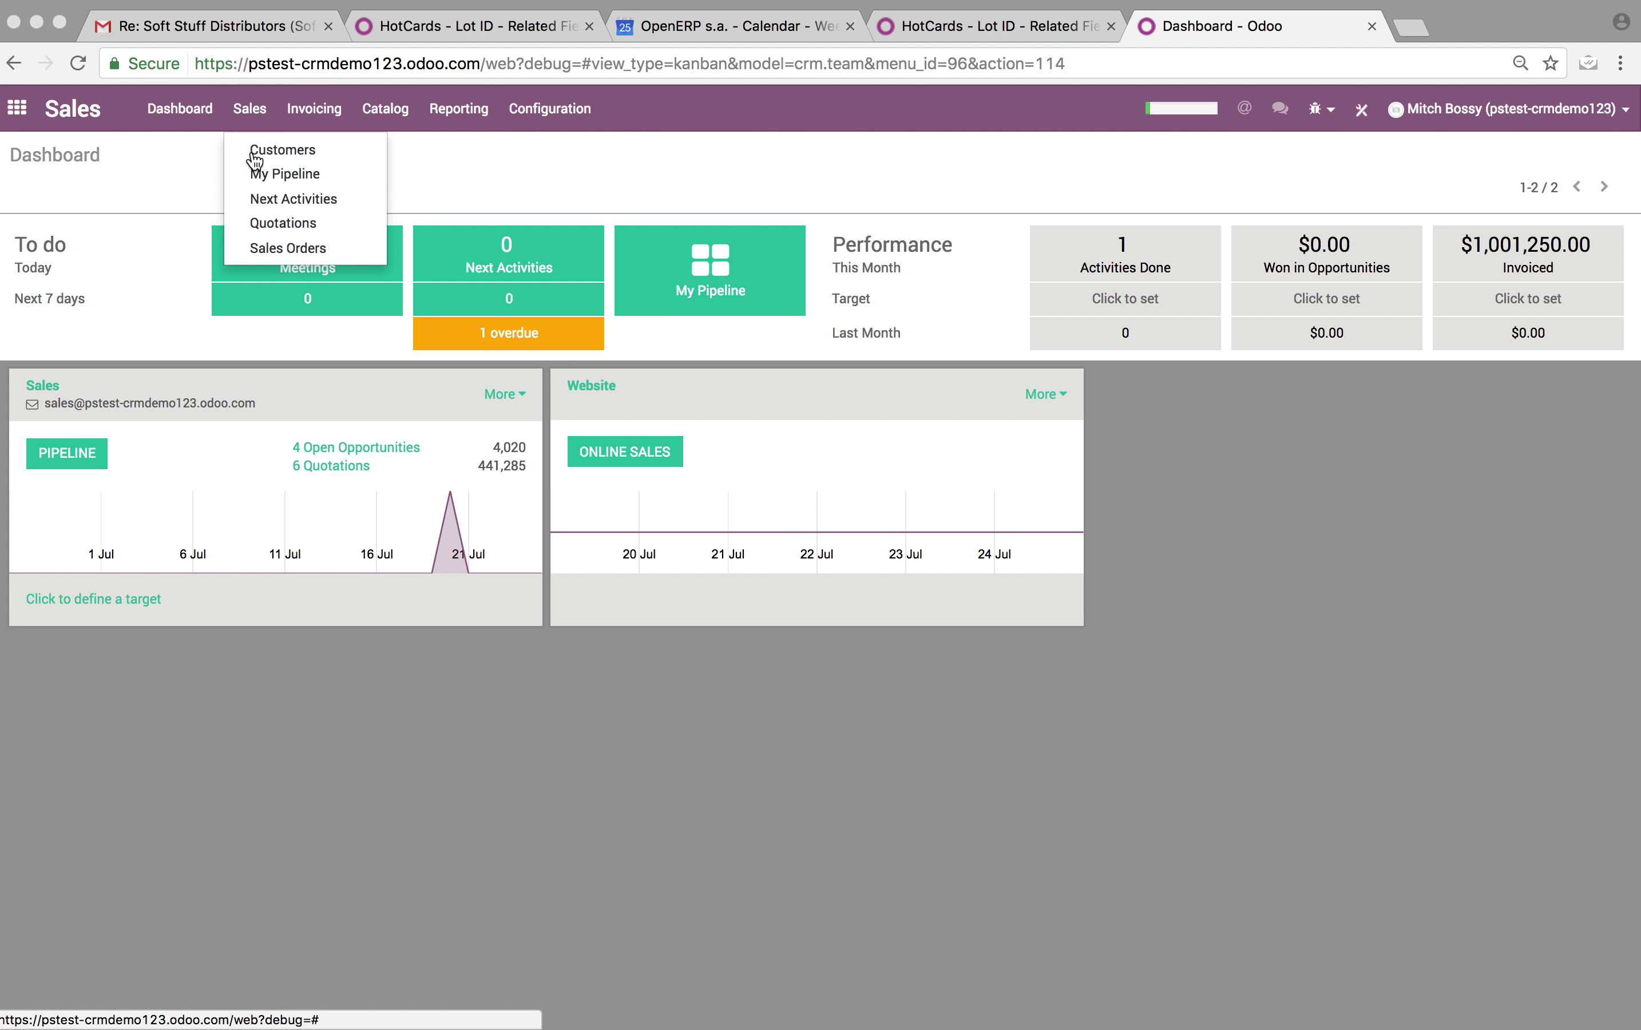
pyautogui.click(272, 246)
pyautogui.click(48, 204)
# Step: Add a Test Product order line and bring up its Lot Number choices
pyautogui.click(291, 579)
pyautogui.click(290, 575)
pyautogui.click(316, 675)
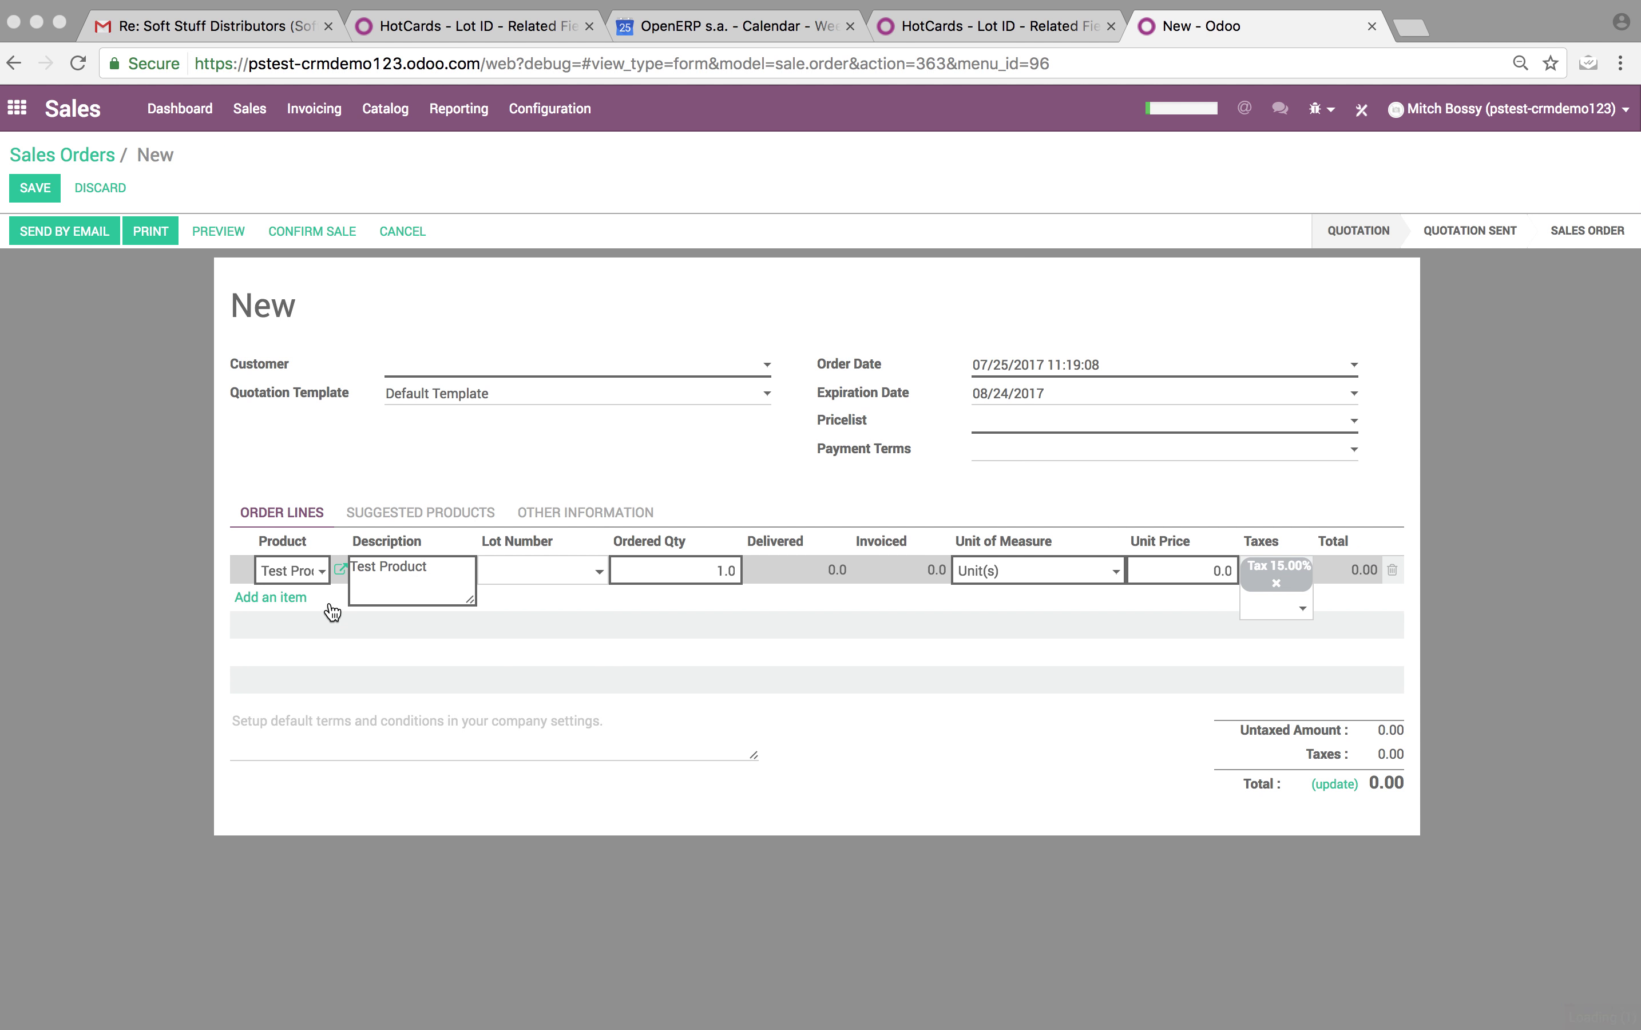
pyautogui.click(545, 578)
# Step: Create lot 'Test for Dhara' for Test Product and save it onto the order line
pyautogui.click(576, 675)
pyautogui.moveTo(491, 239); pyautogui.dragTo(331, 240)
pyautogui.write('Test for Dhara')
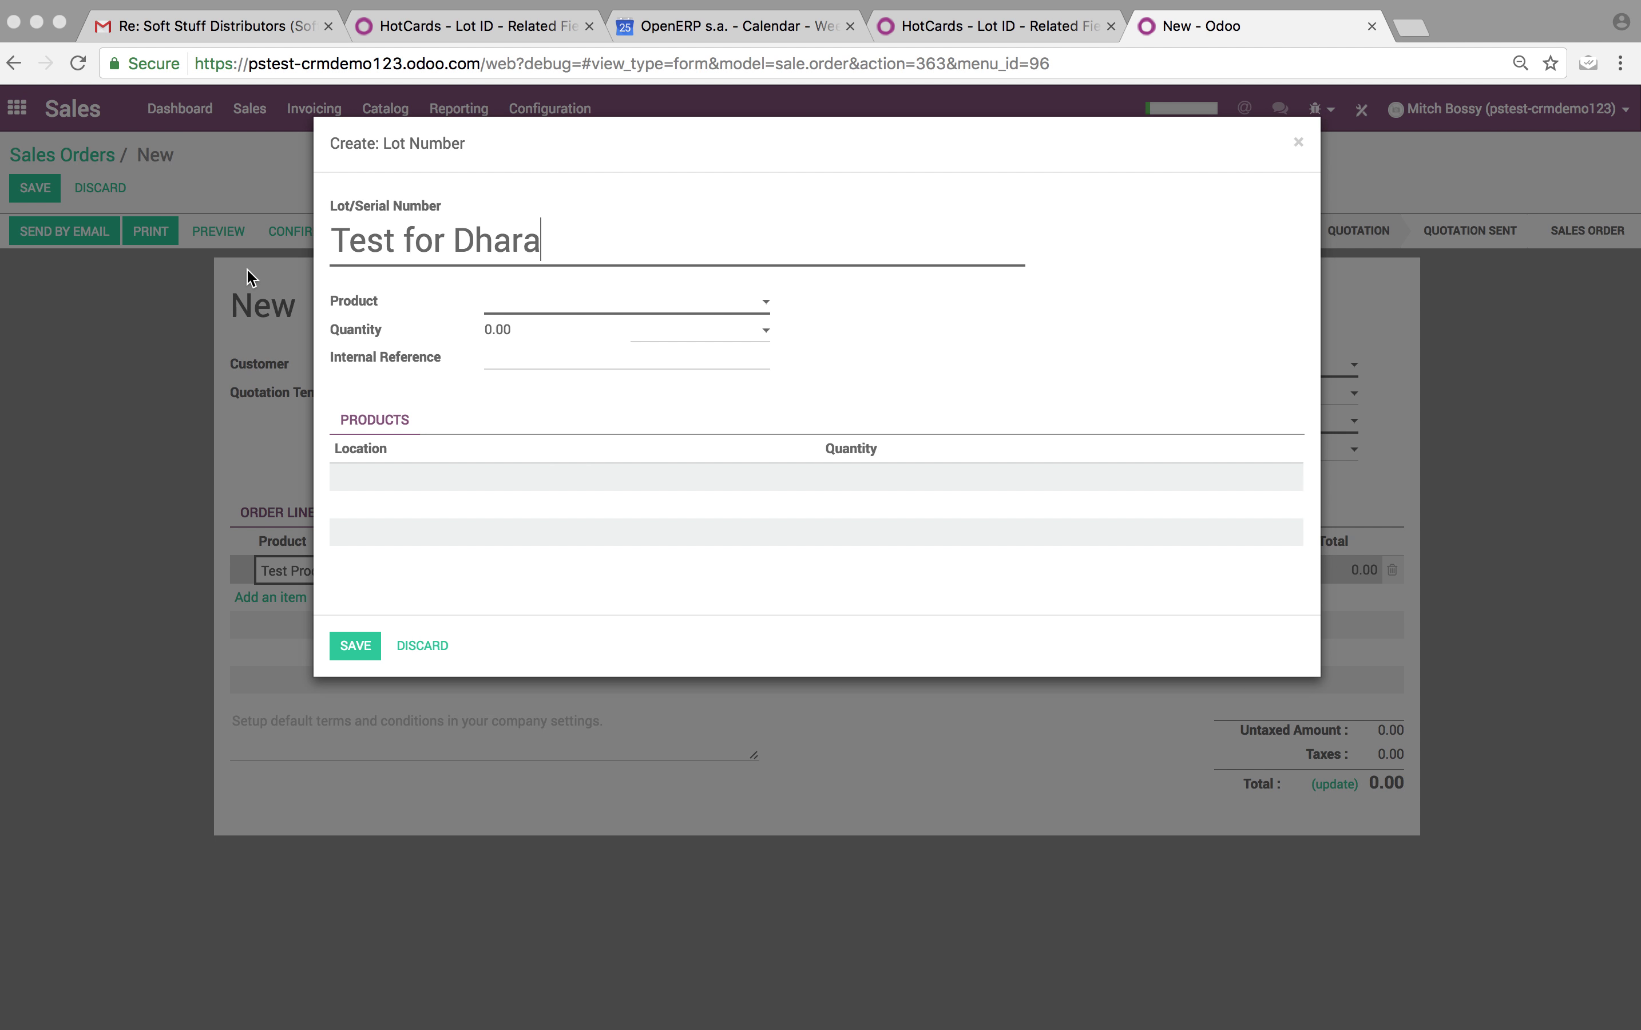
pyautogui.click(493, 300)
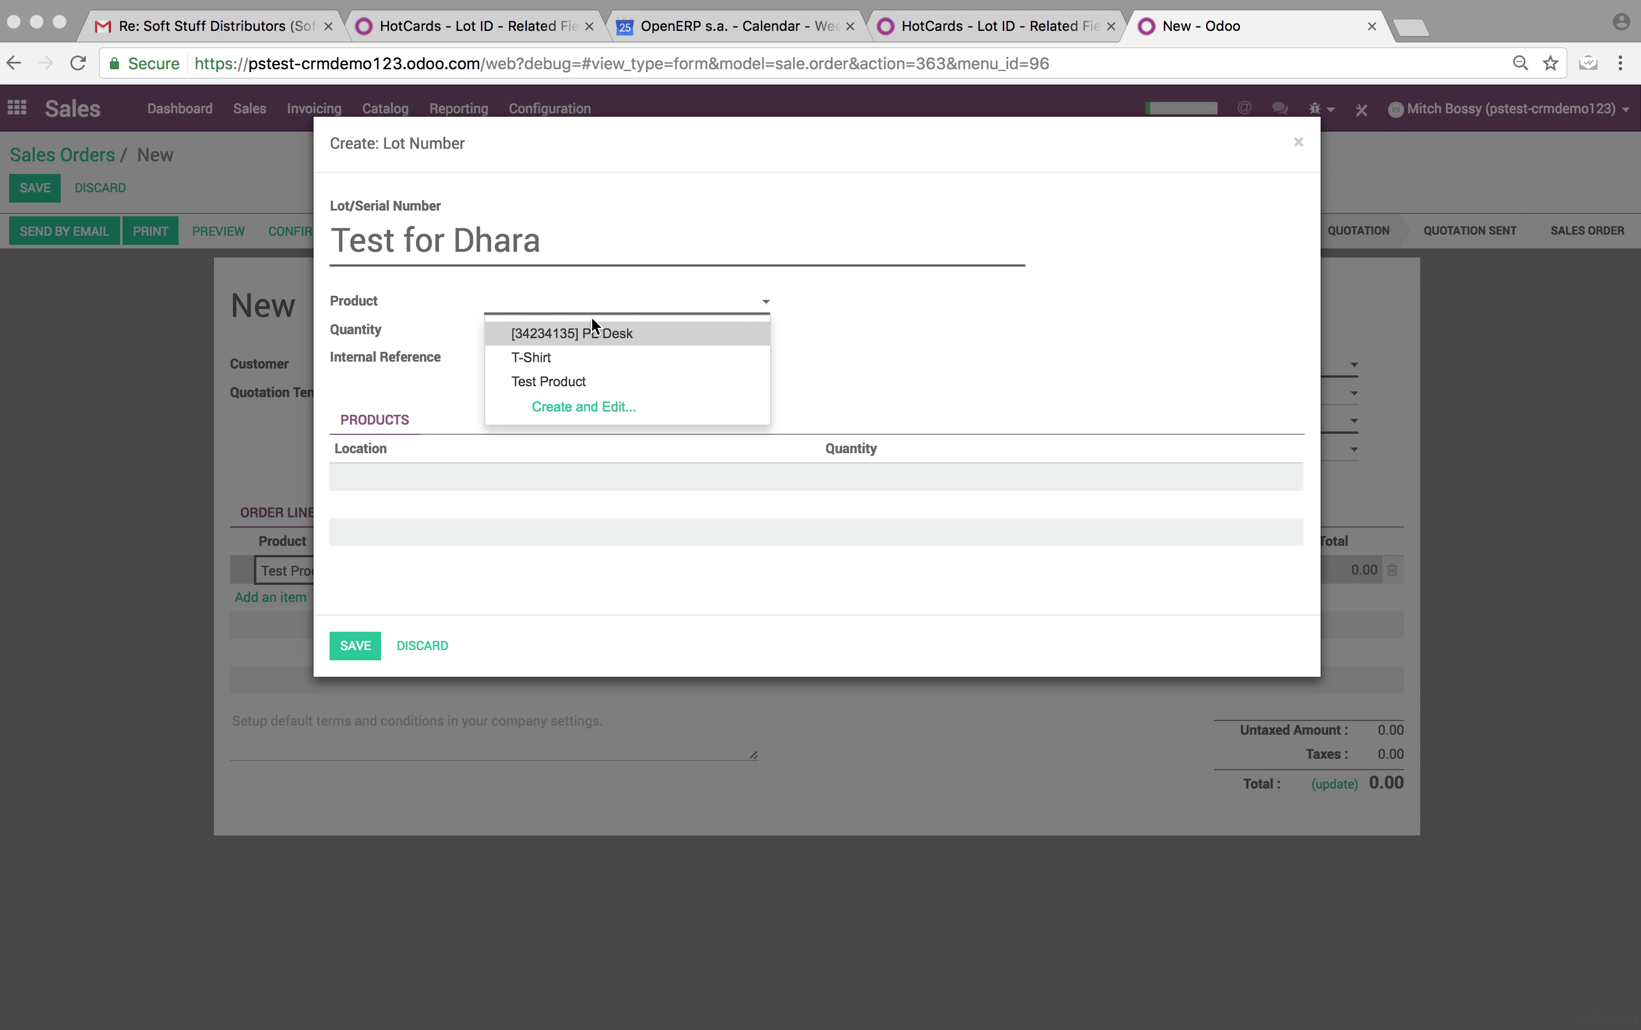
pyautogui.click(588, 379)
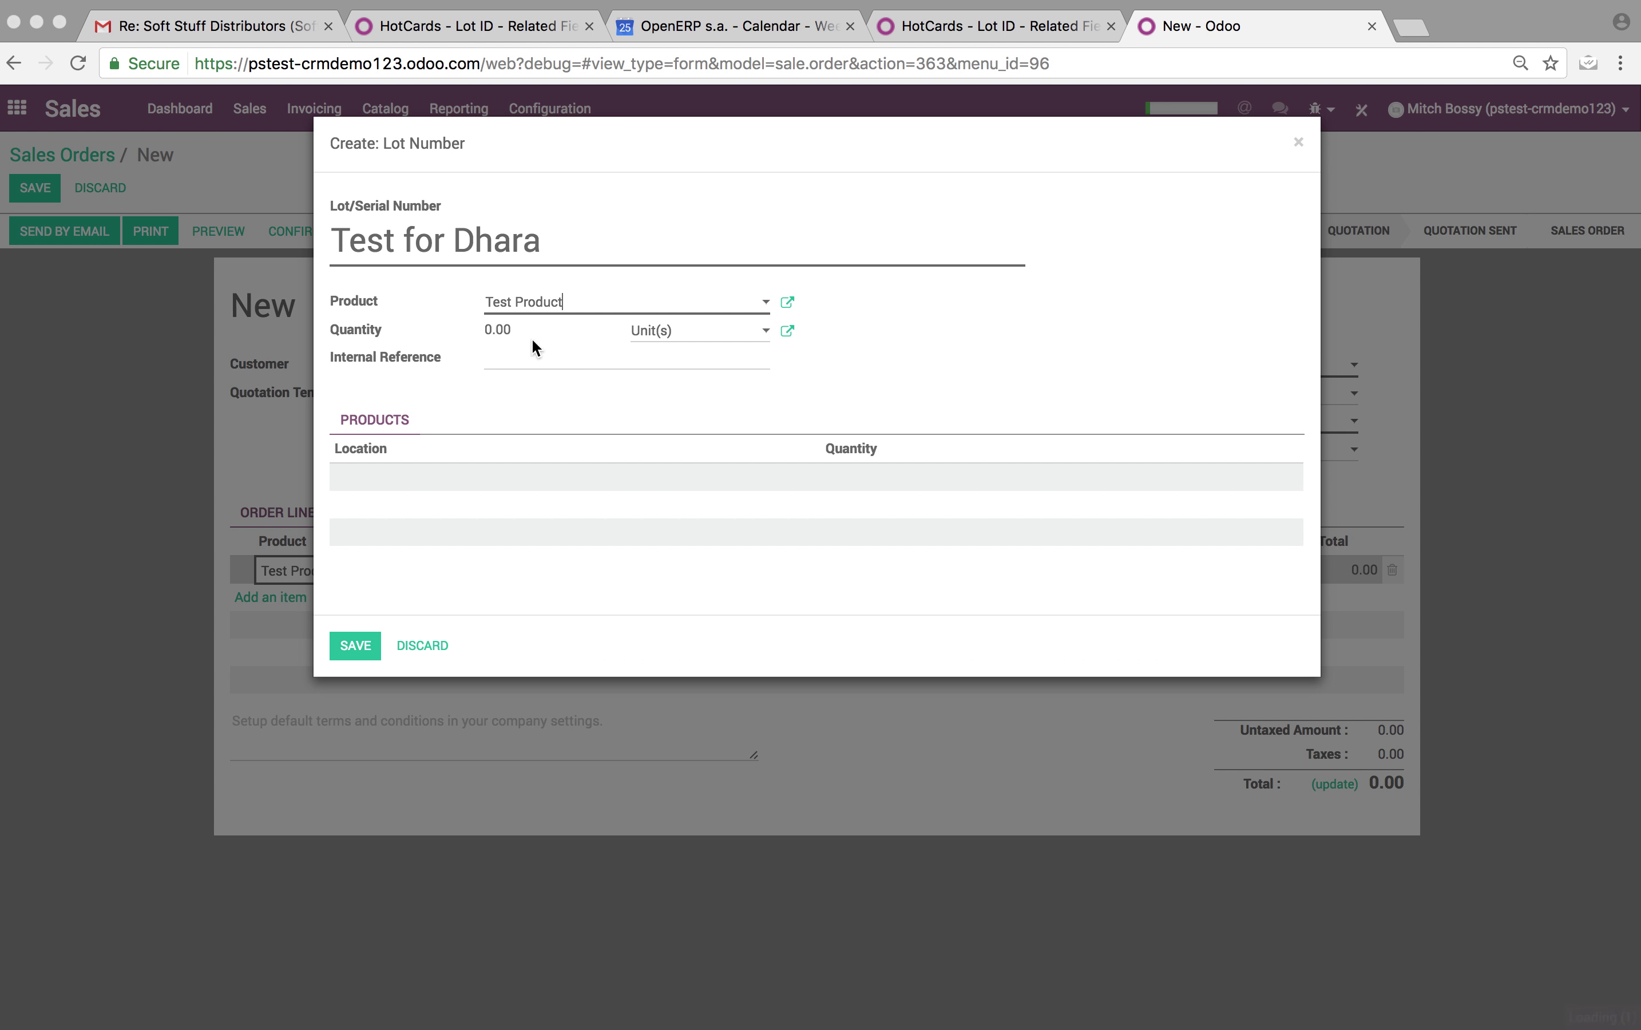
pyautogui.click(359, 653)
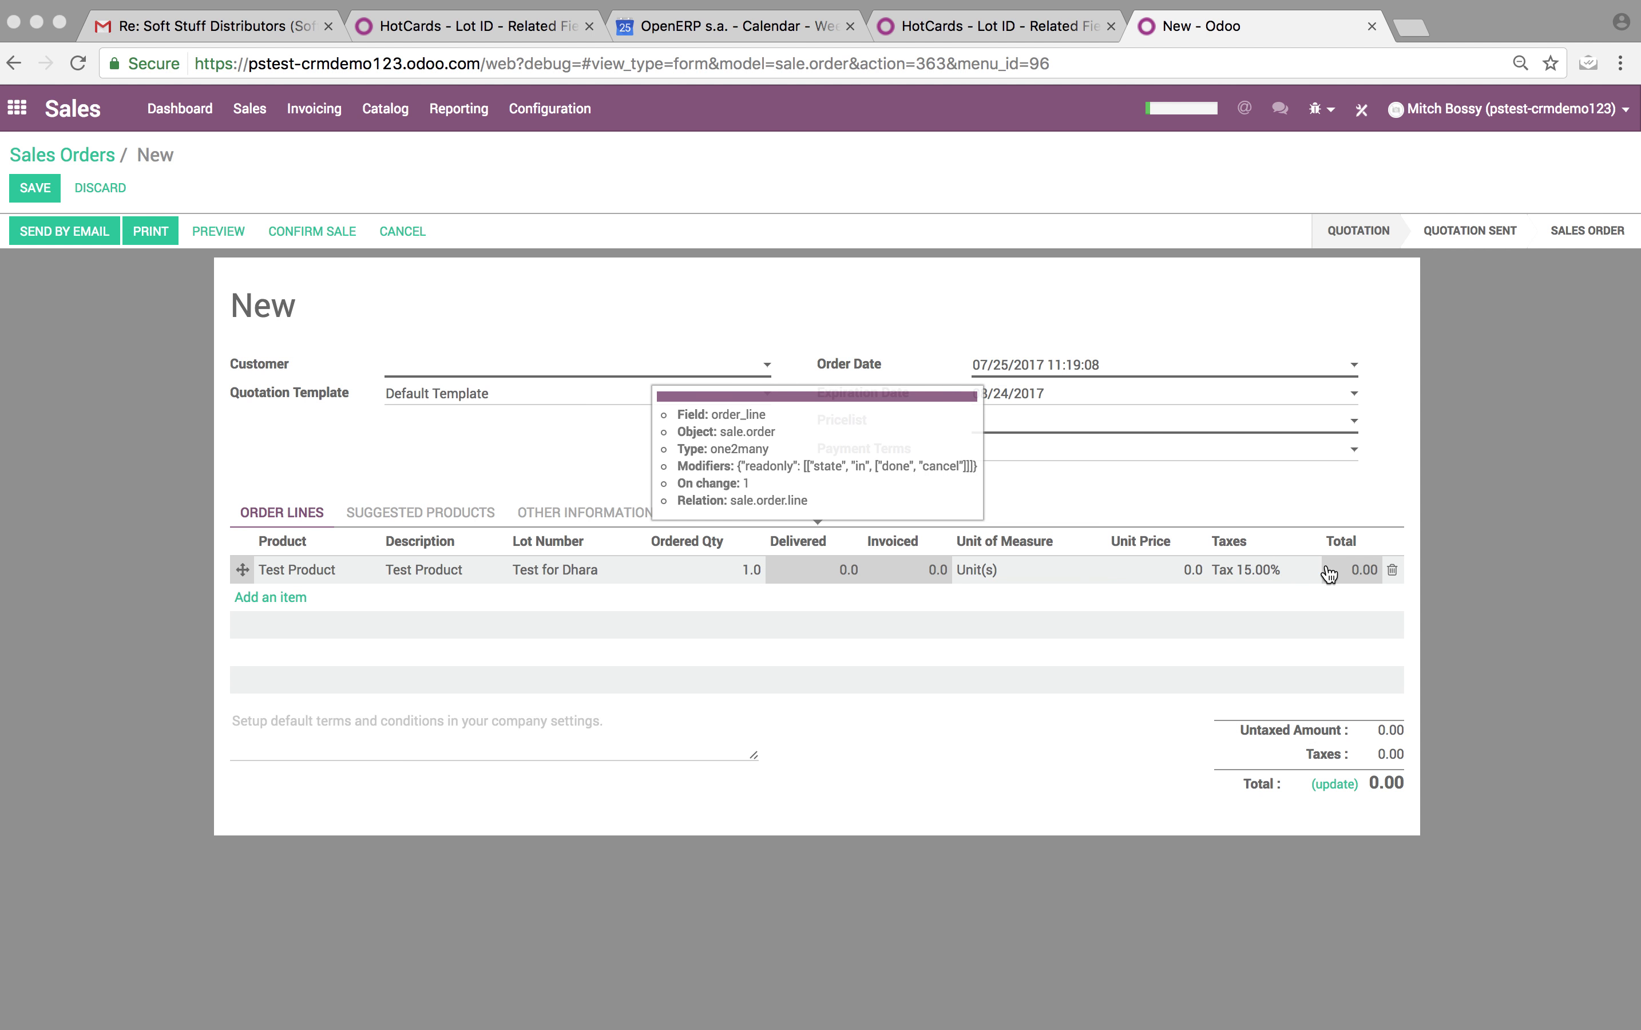
# Step: Set the Test Product line's ordered quantity to 100
pyautogui.click(733, 573)
pyautogui.write('100')
pyautogui.click(1321, 482)
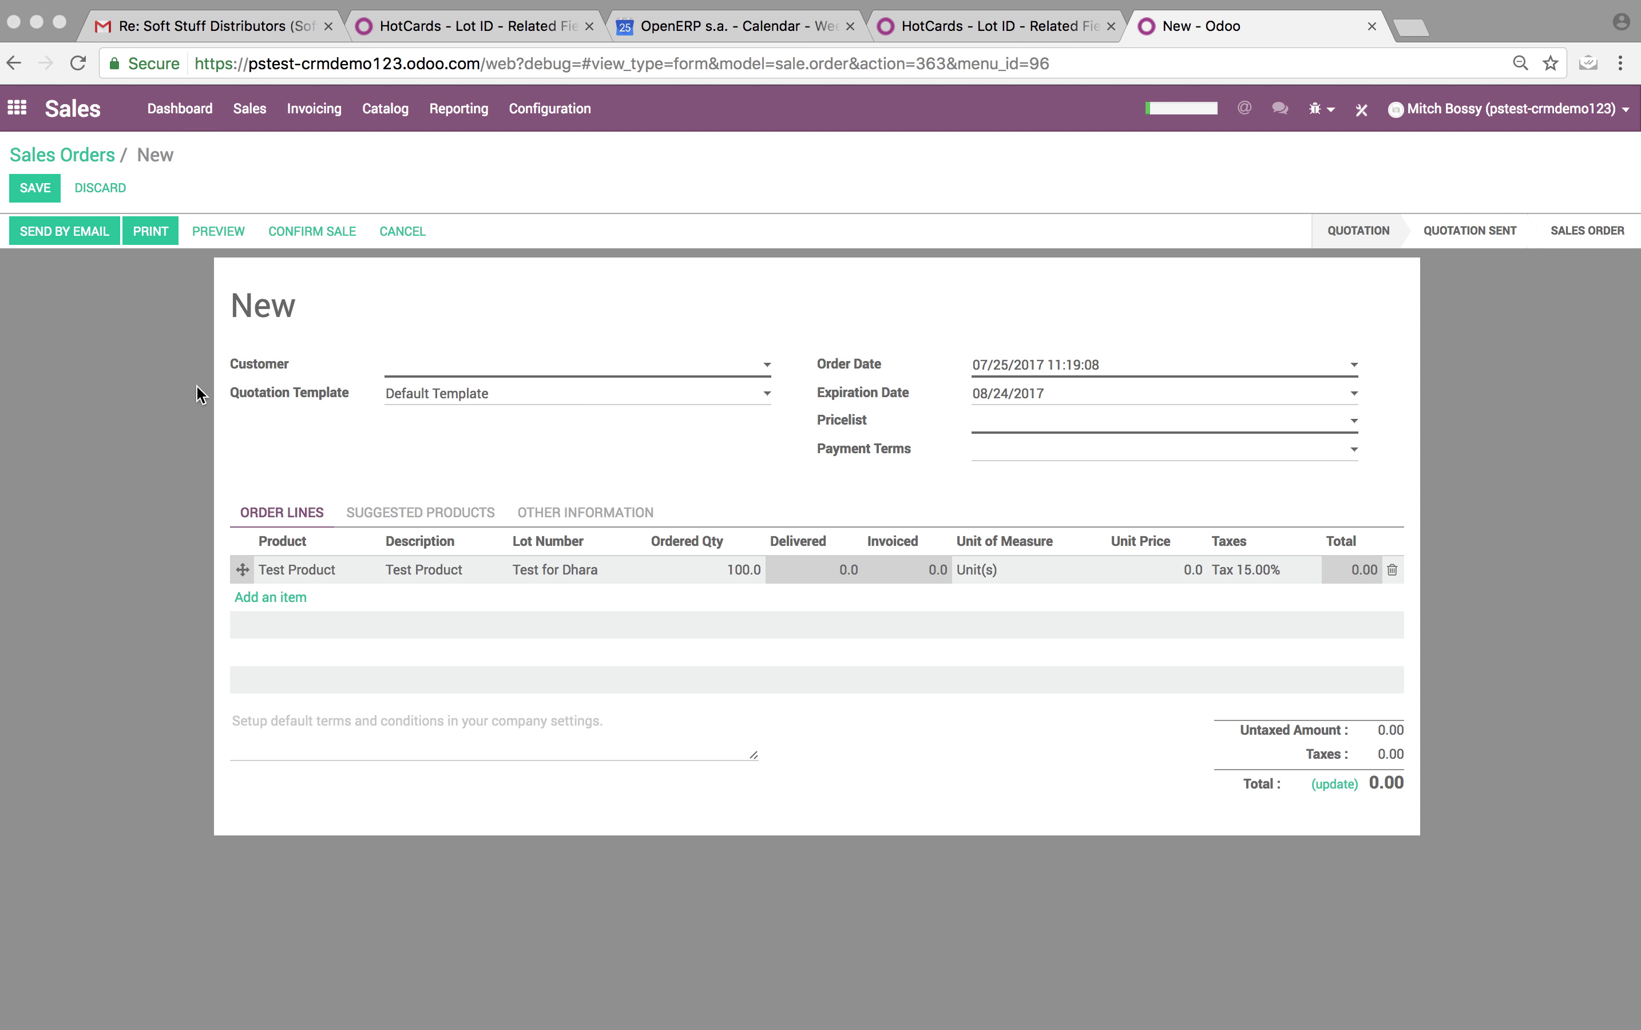
pyautogui.click(34, 189)
# Step: Choose the customer, save the order as SO014, and confirm the sale
pyautogui.click(446, 372)
pyautogui.click(517, 447)
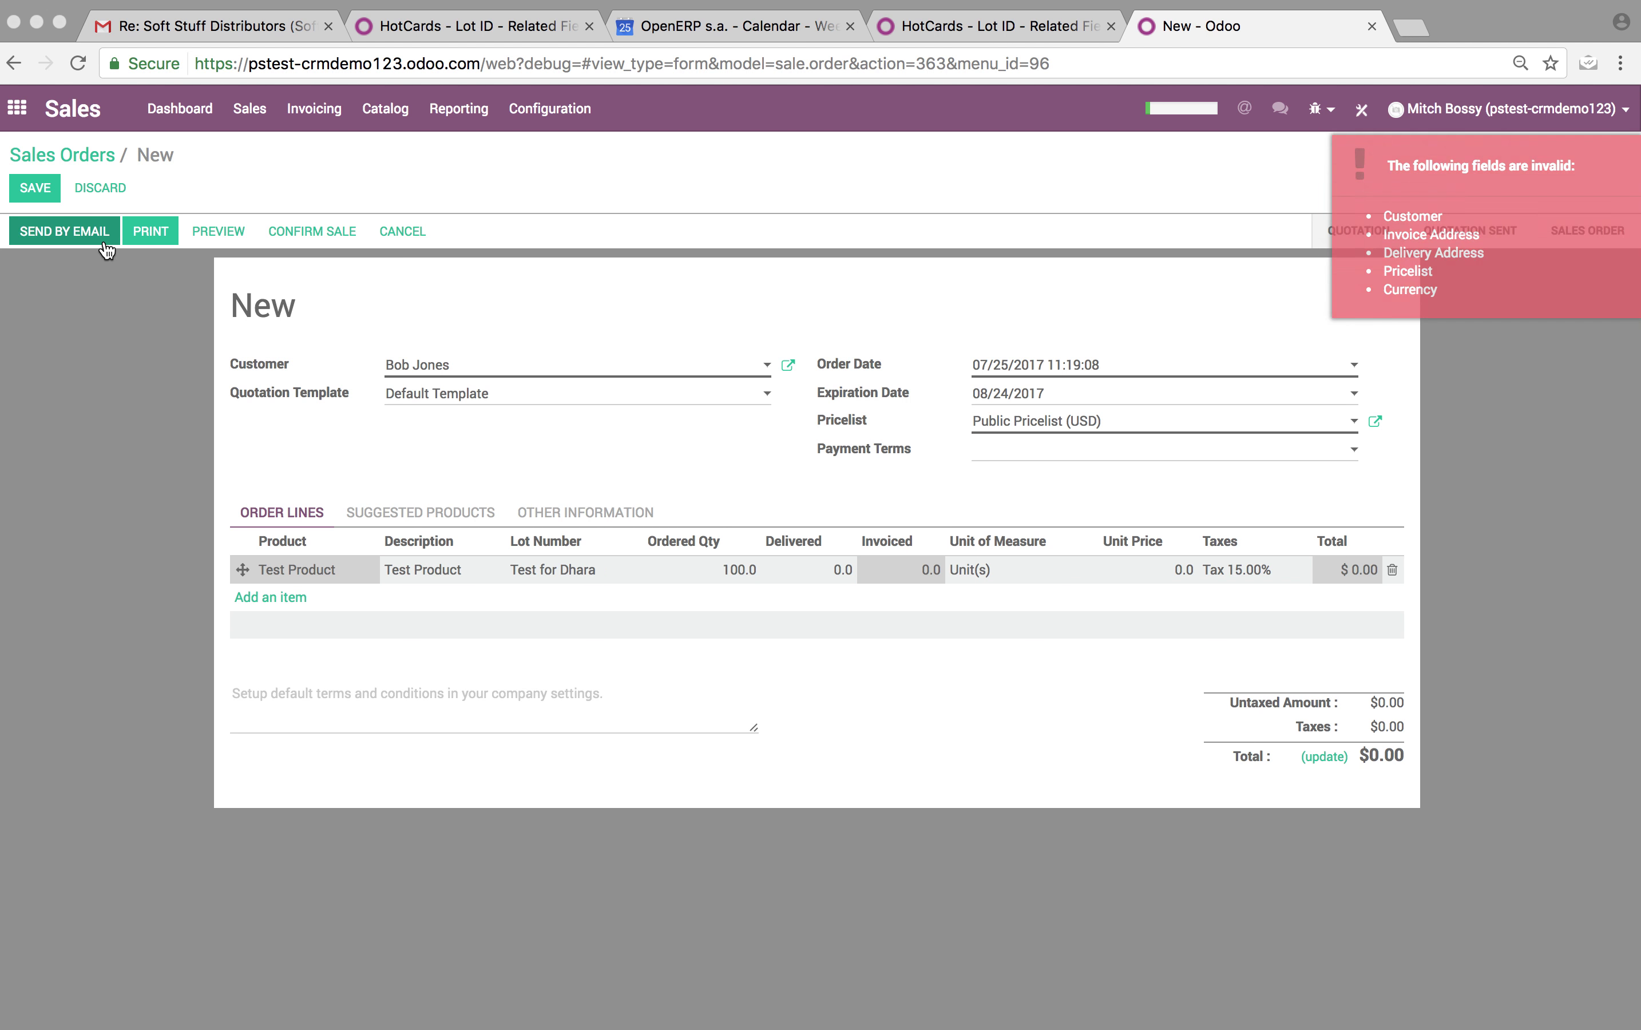
pyautogui.click(40, 189)
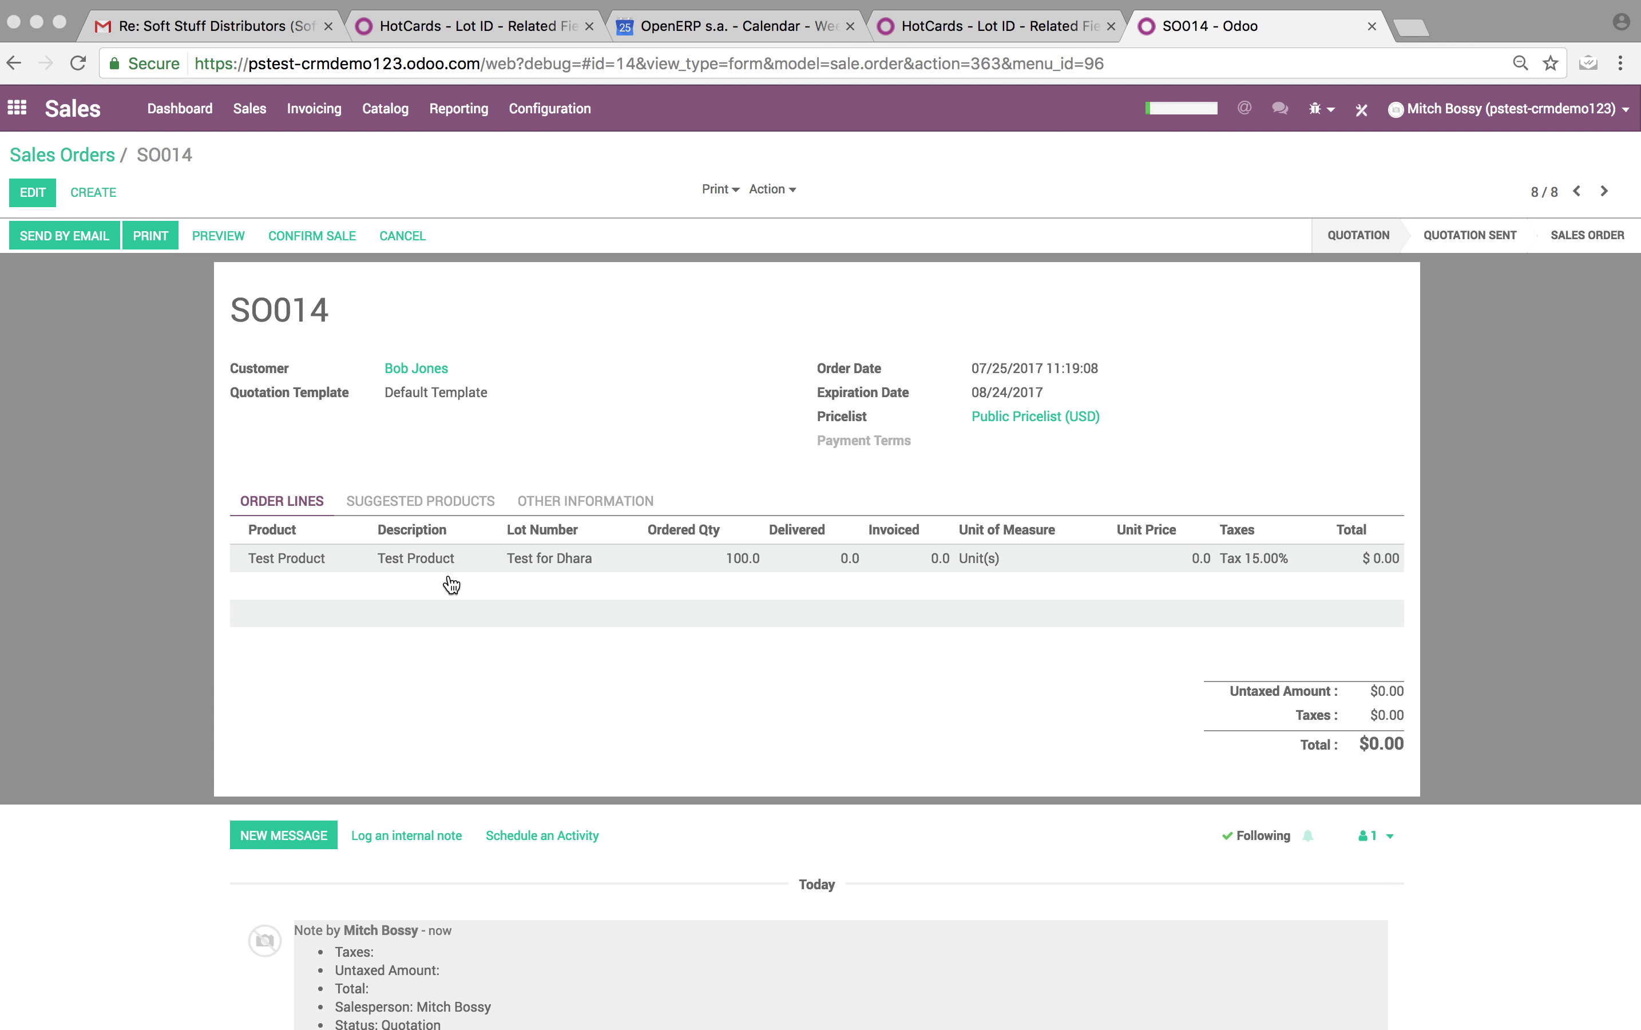
pyautogui.moveTo(451, 585)
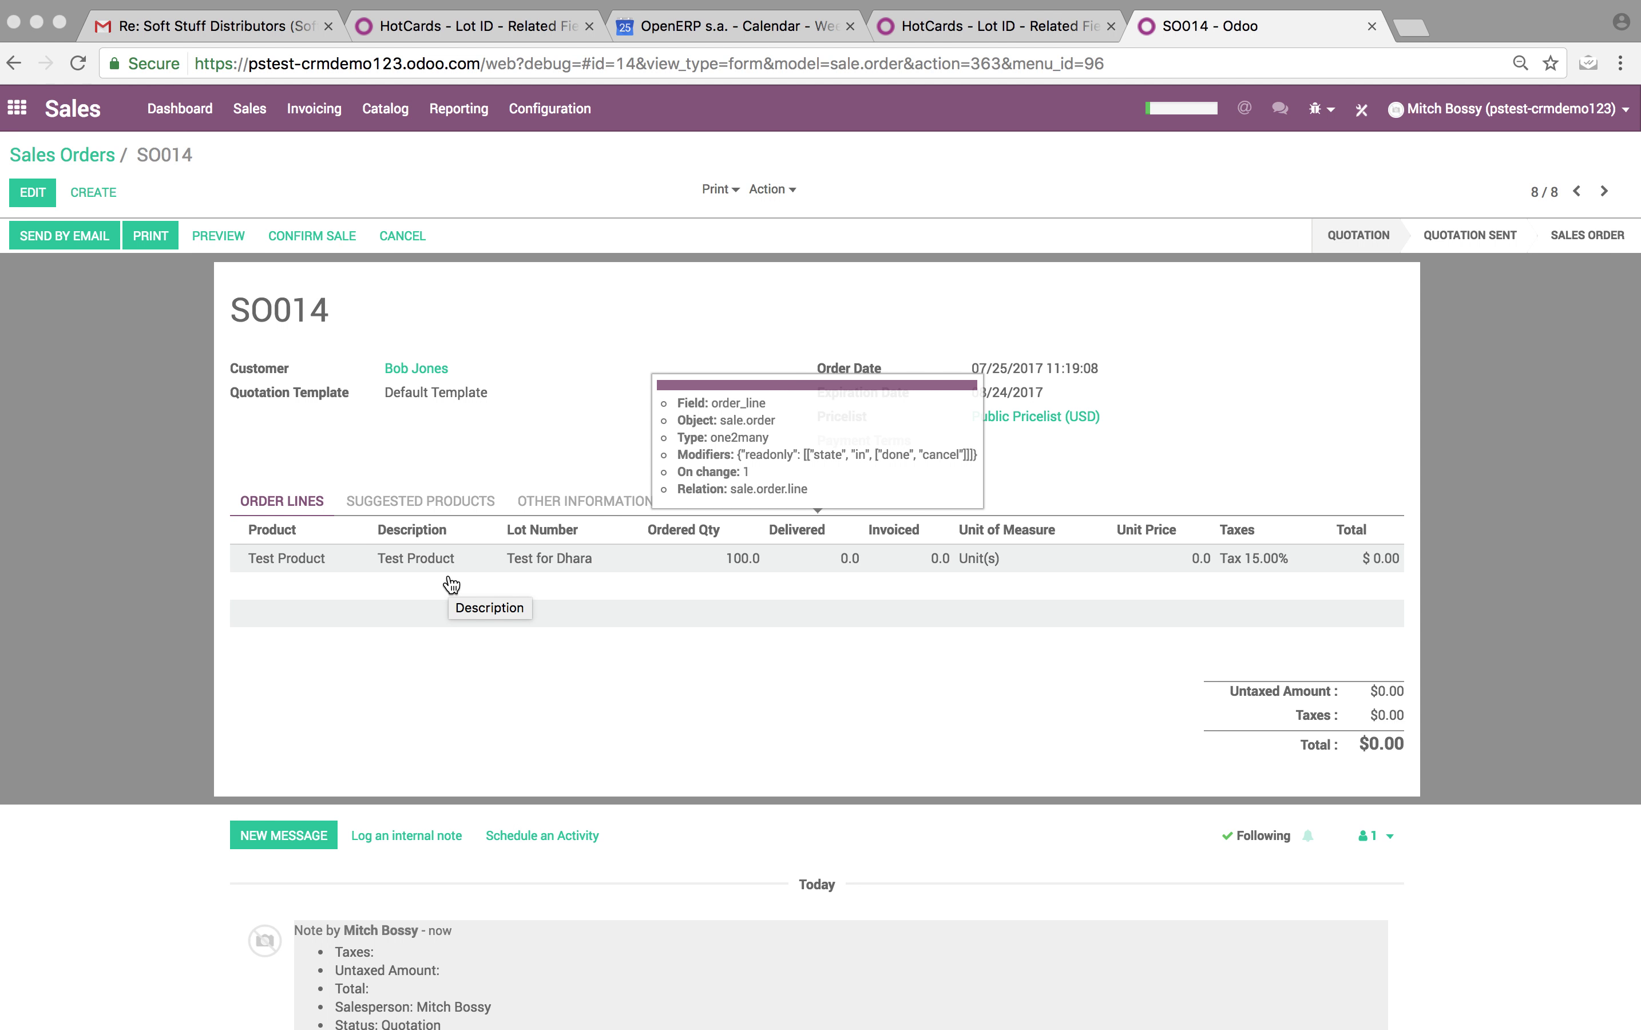
pyautogui.click(327, 249)
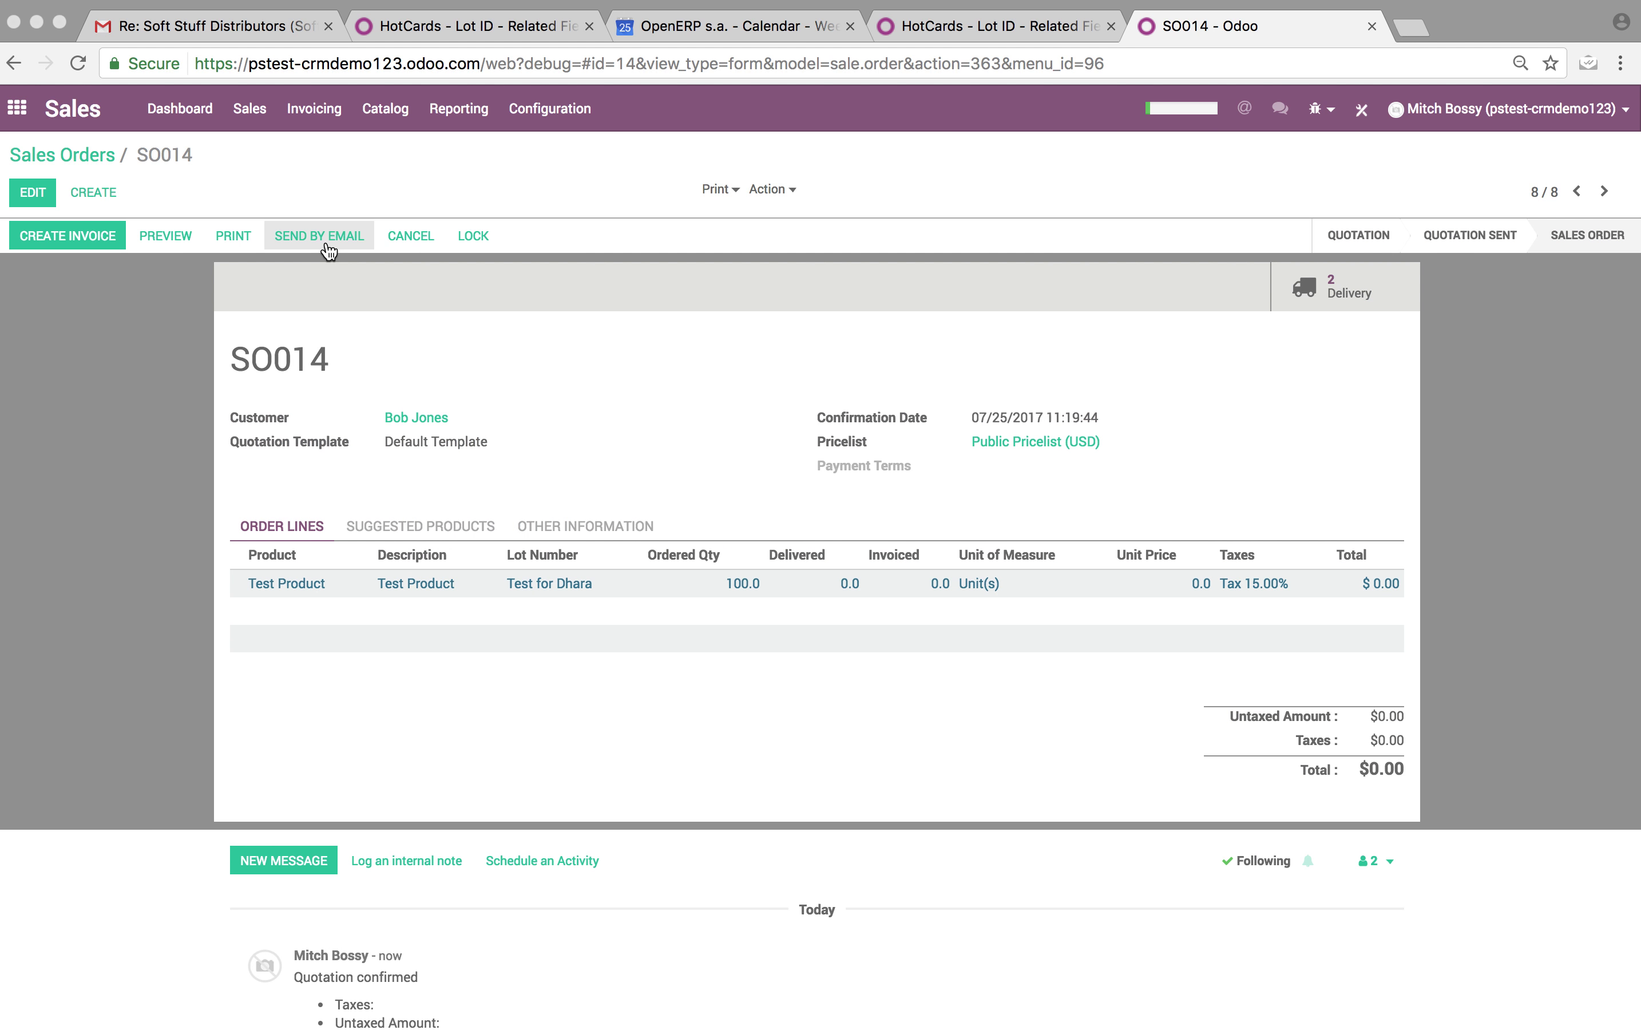
# Step: Open request for quotation PO00001 in Purchases for editing
pyautogui.click(17, 108)
pyautogui.click(538, 492)
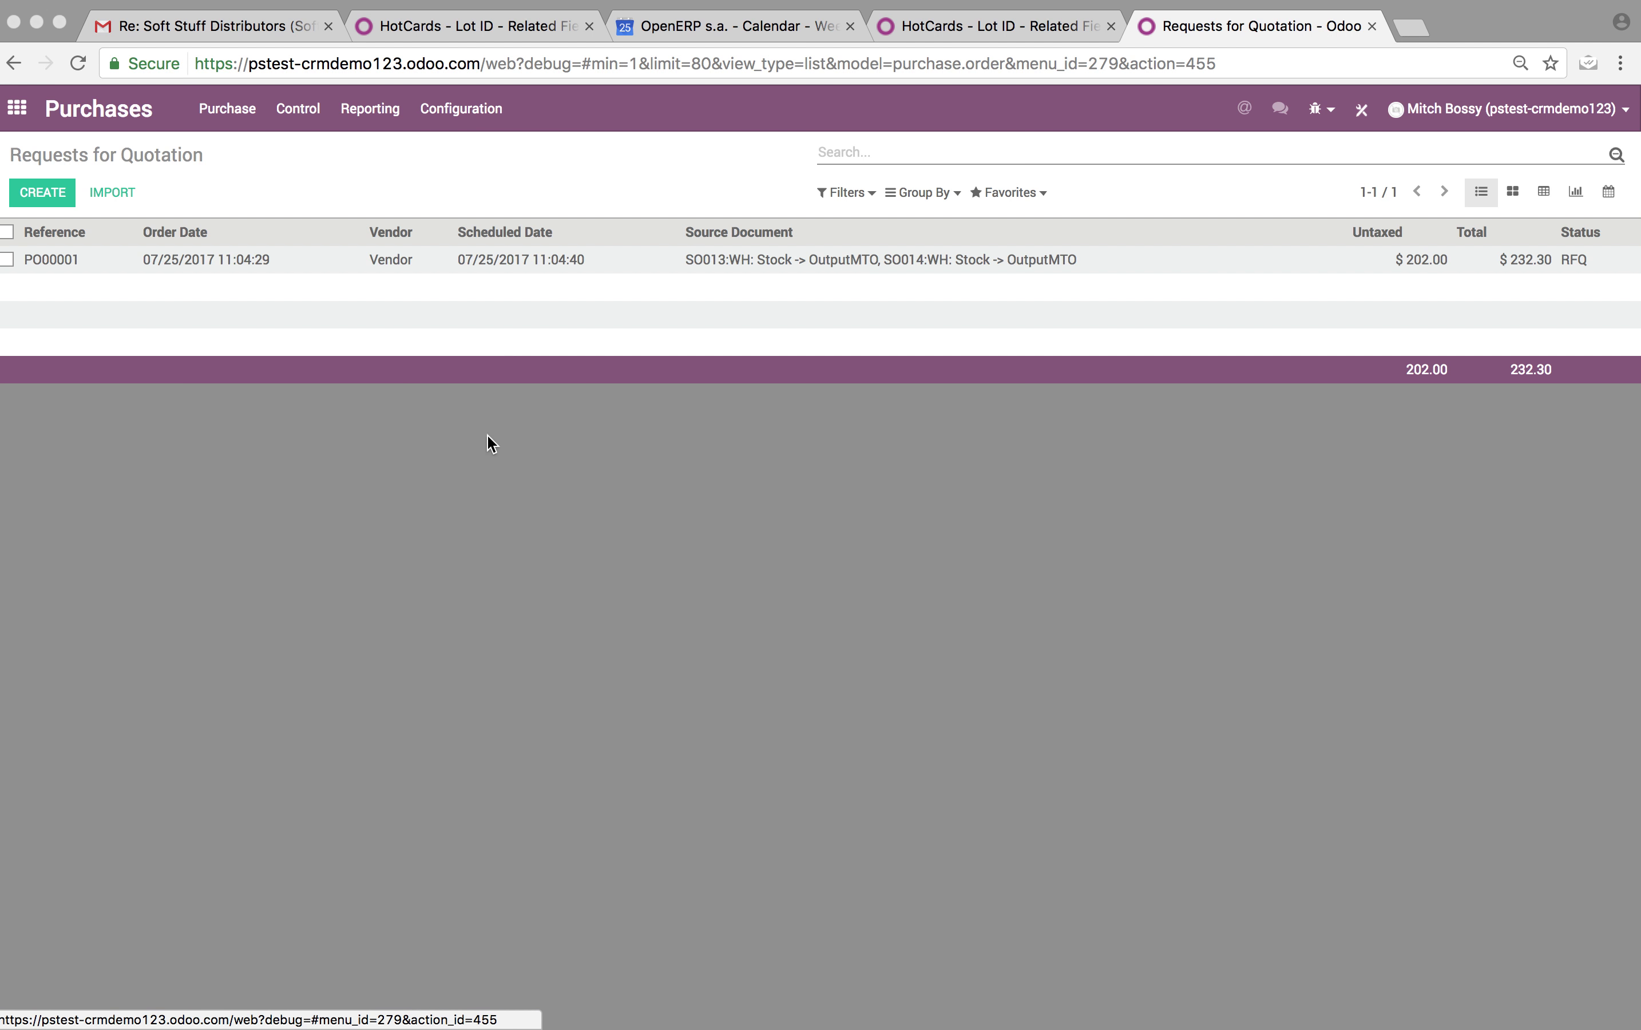
pyautogui.click(351, 271)
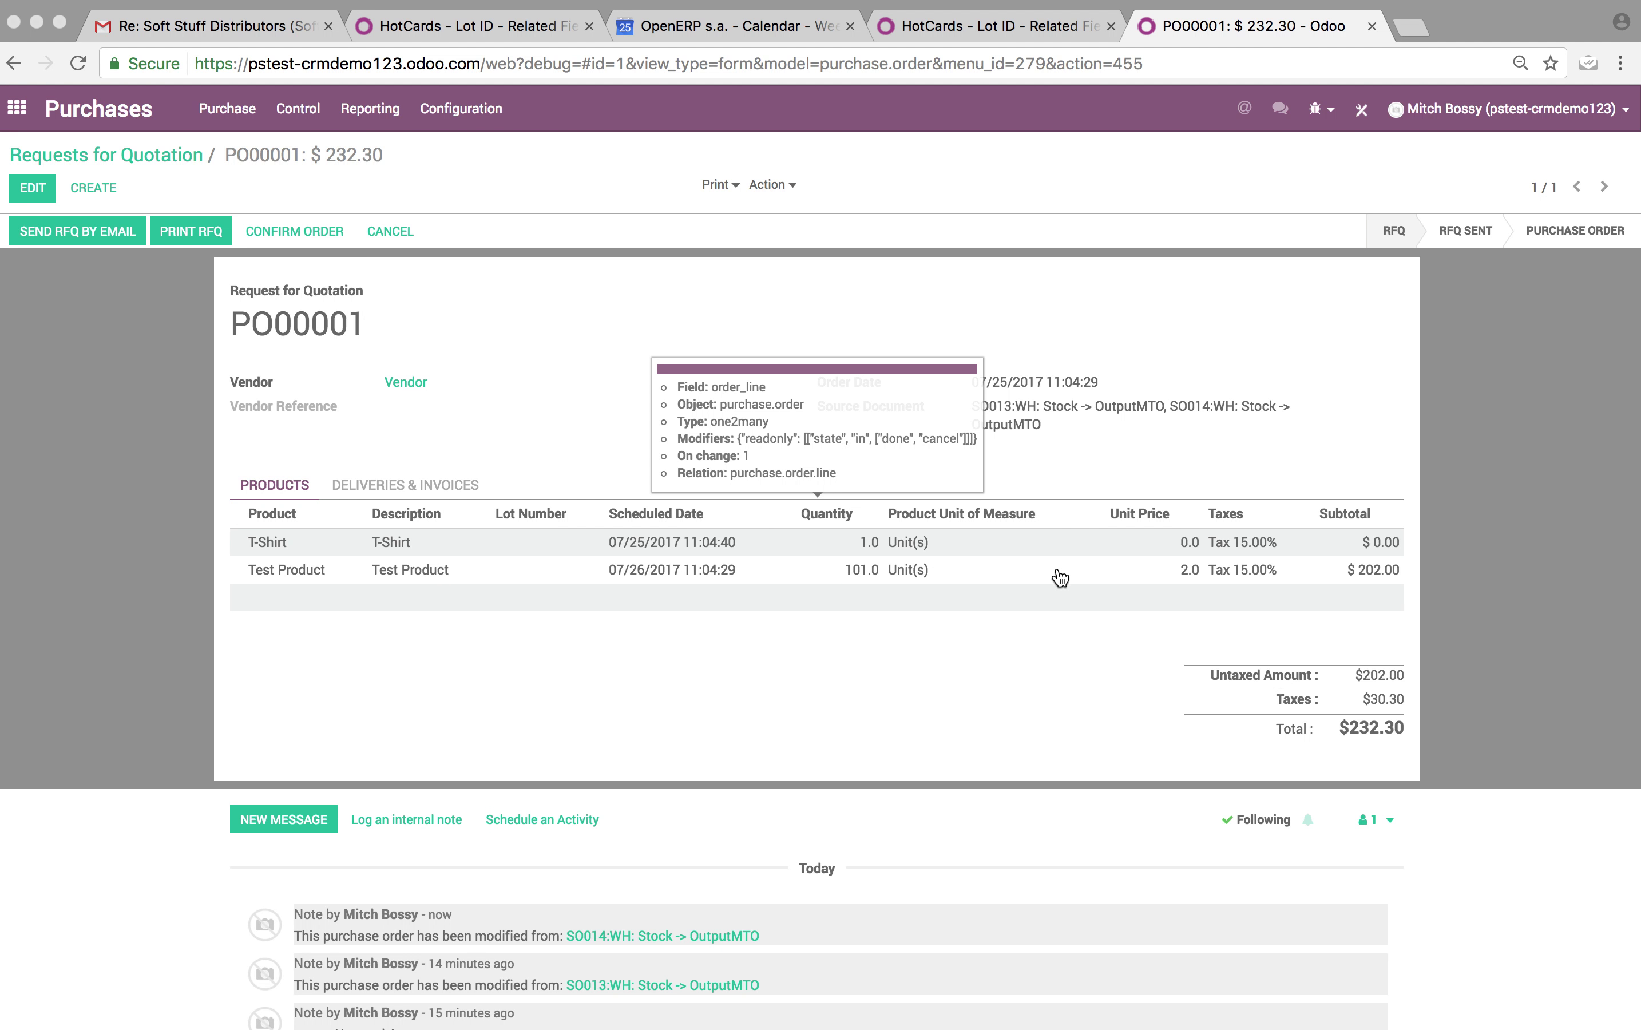
pyautogui.click(47, 184)
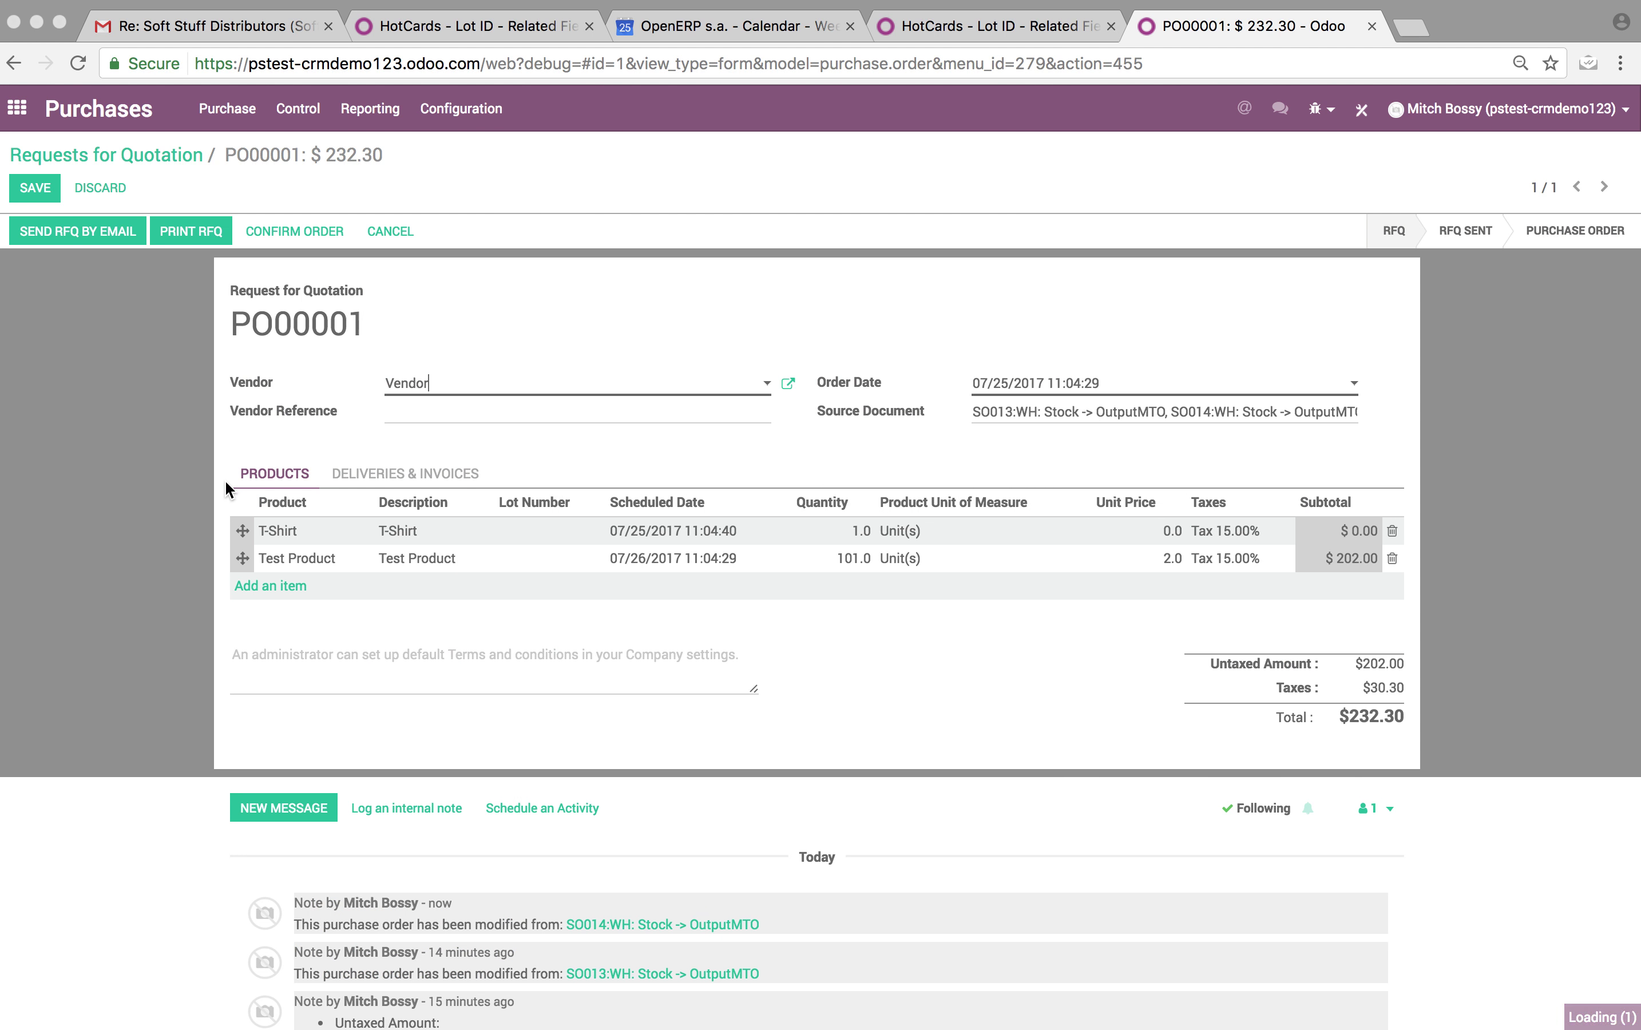
# Step: Remove the T-Shirt line and set the Test Product quantity to 100
pyautogui.click(1392, 530)
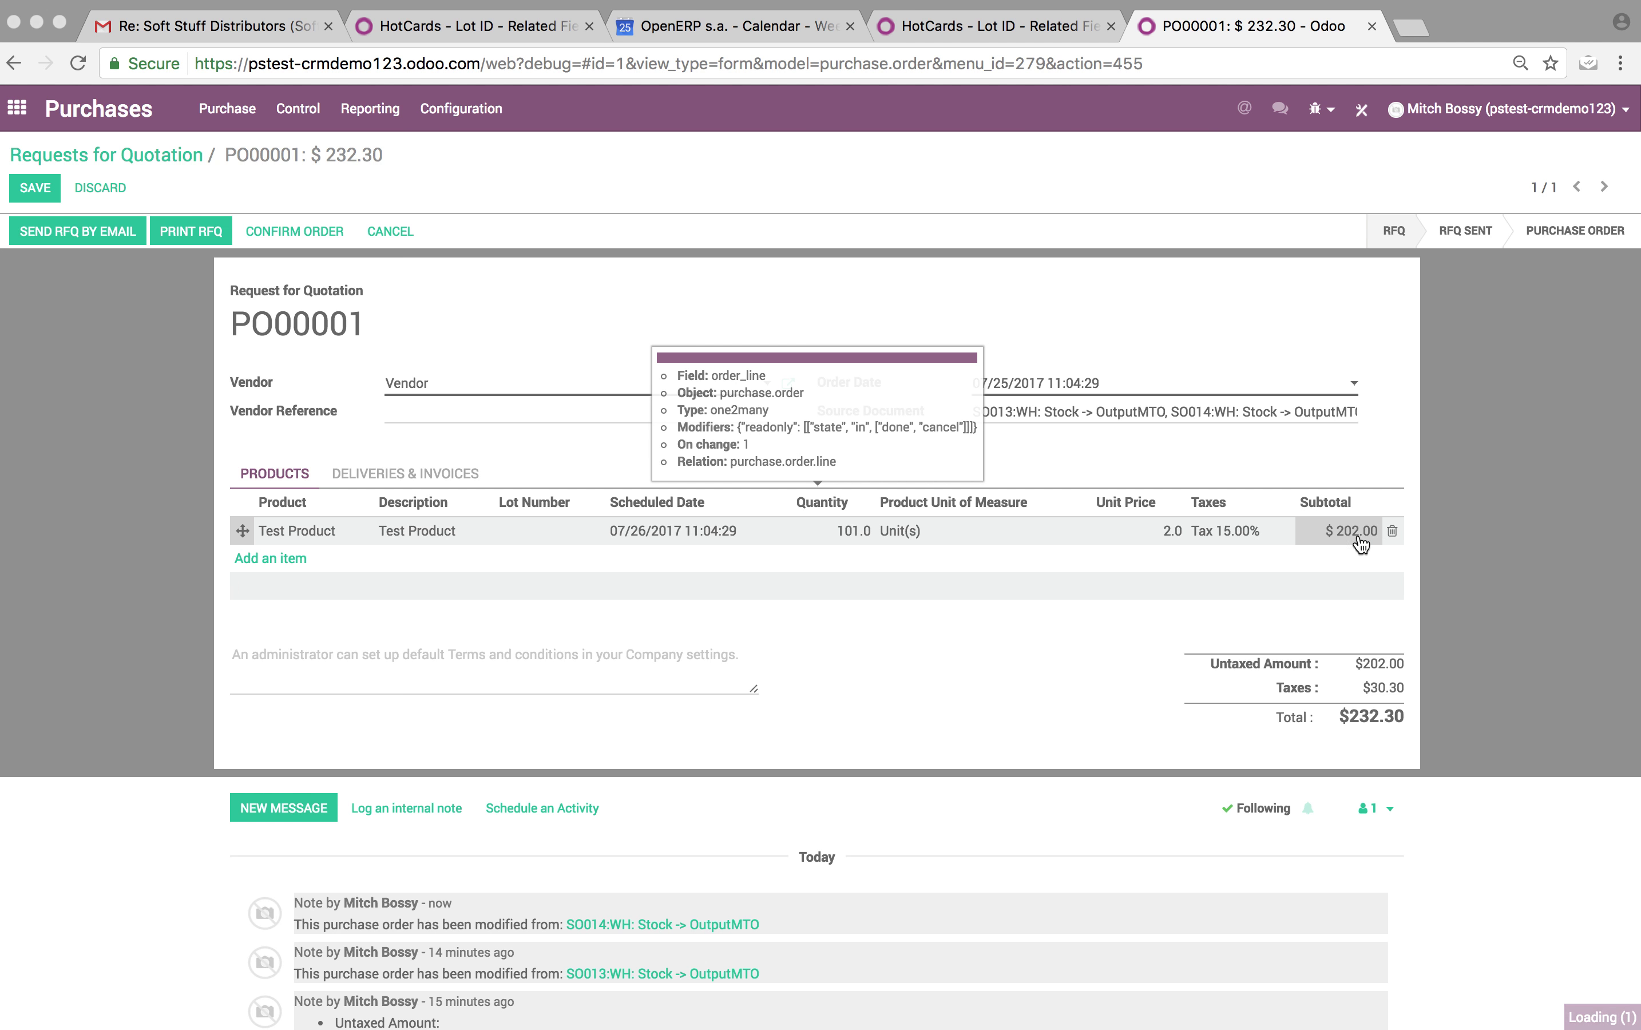
pyautogui.click(757, 542)
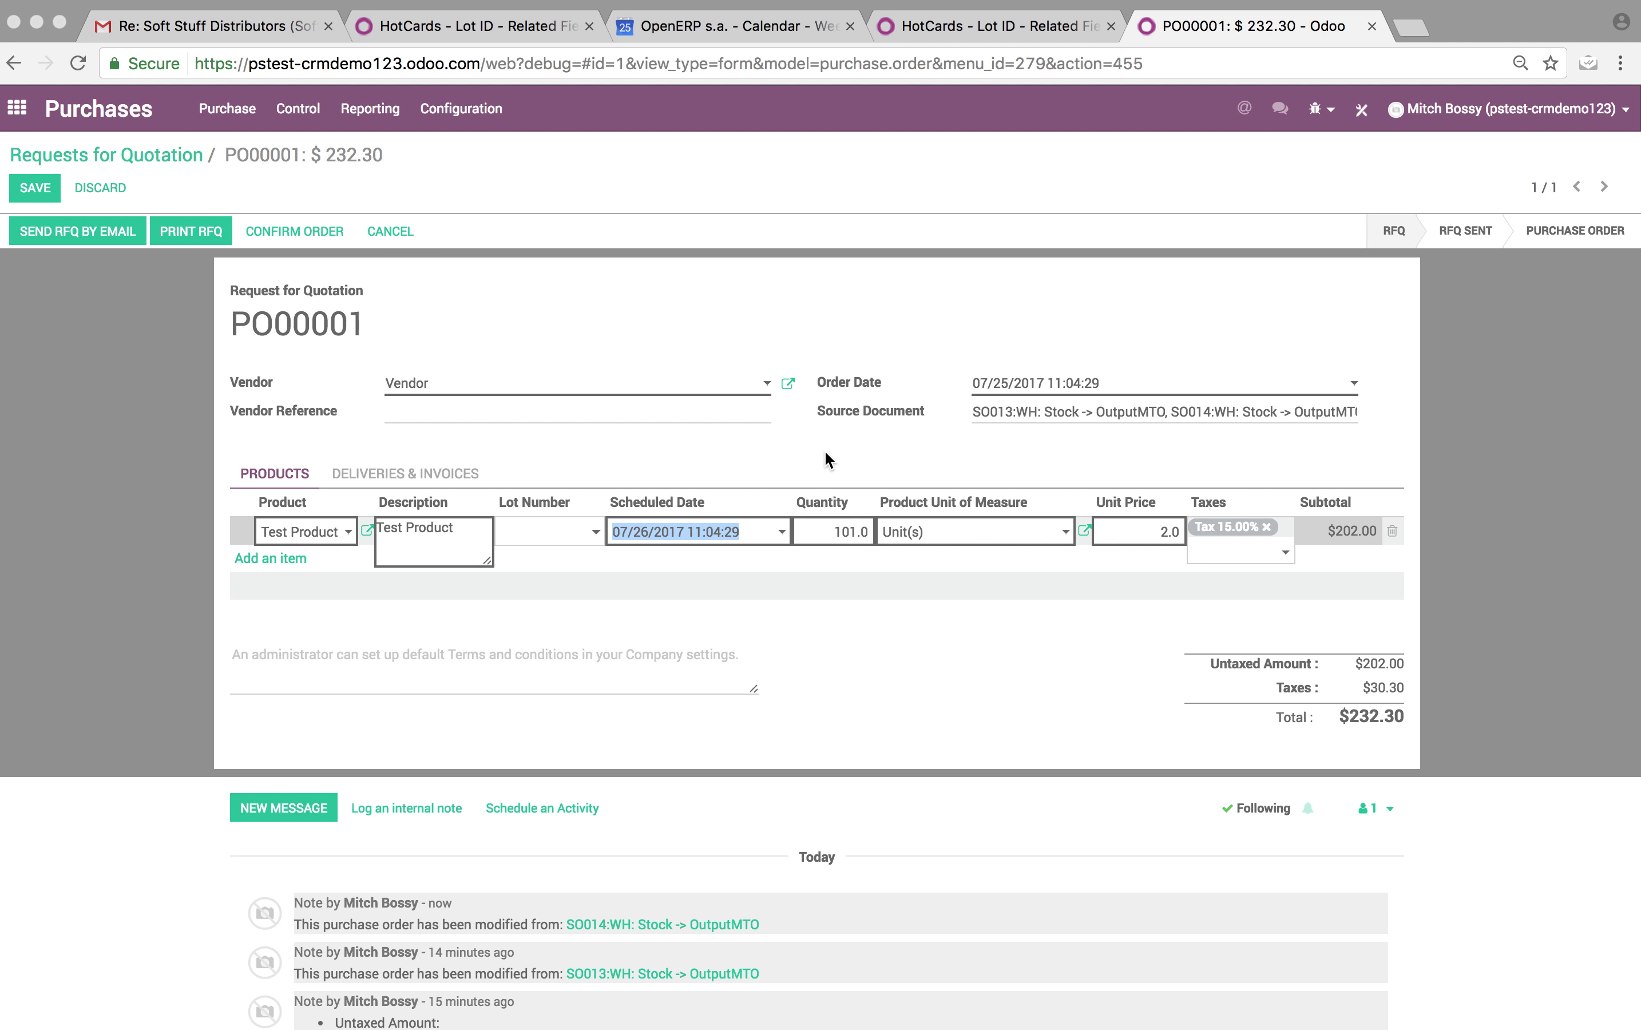
pyautogui.click(856, 530)
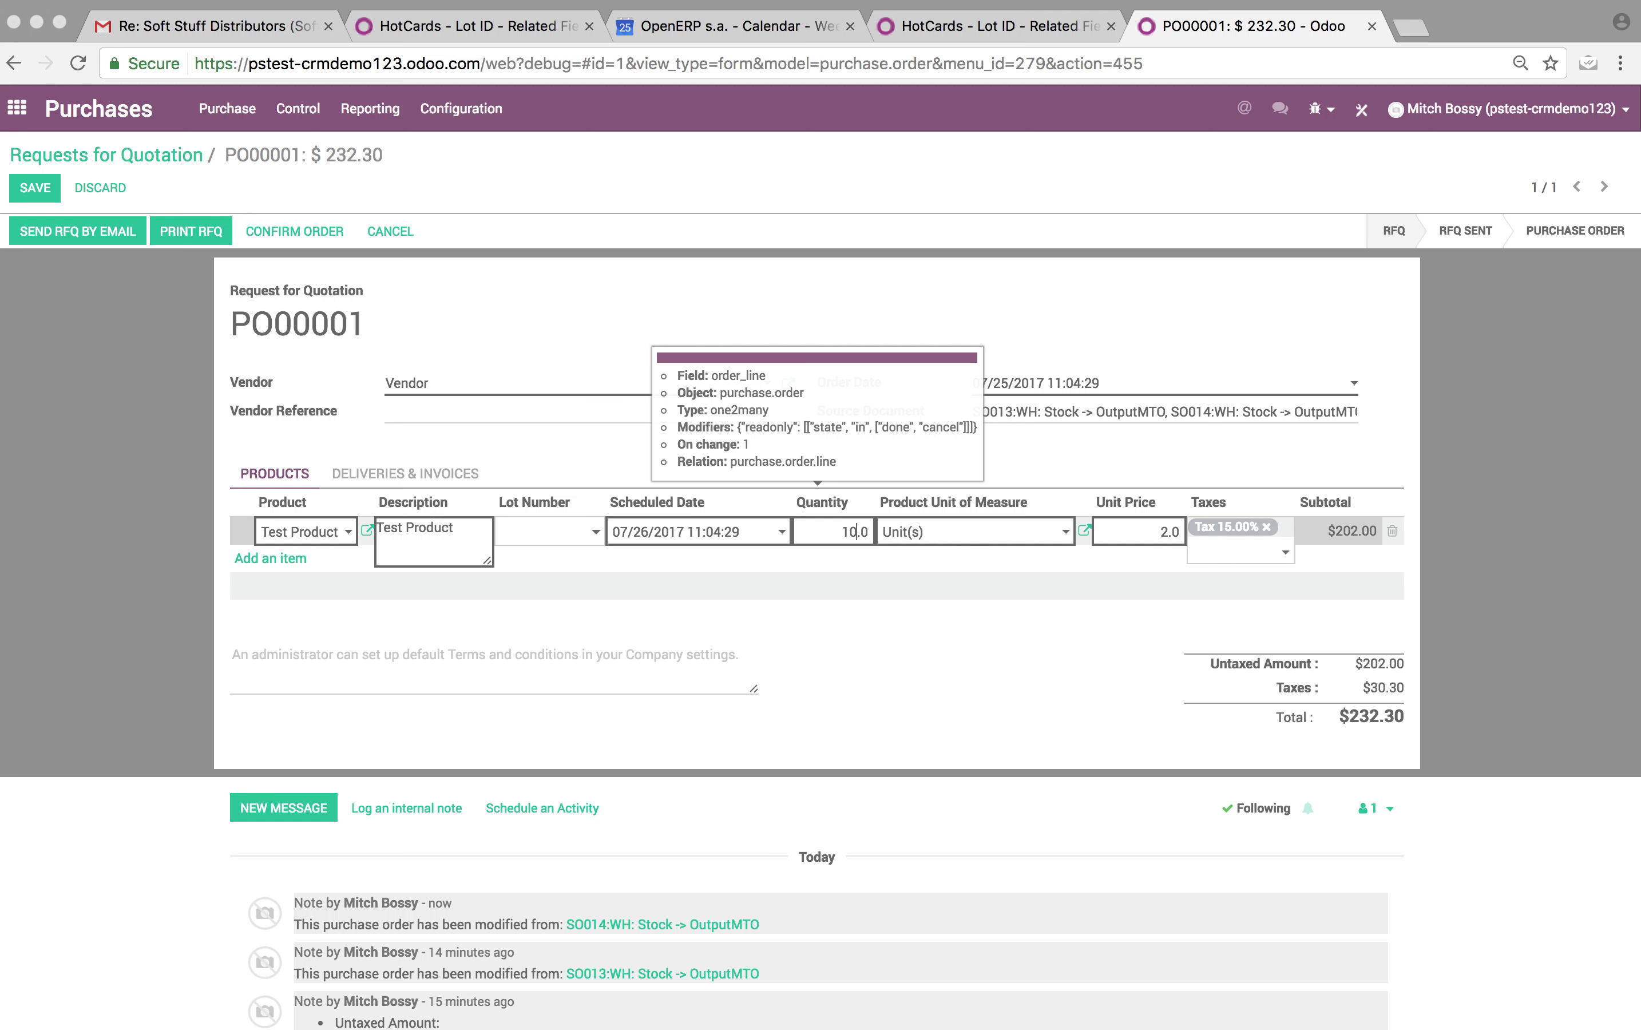
pyautogui.click(1468, 547)
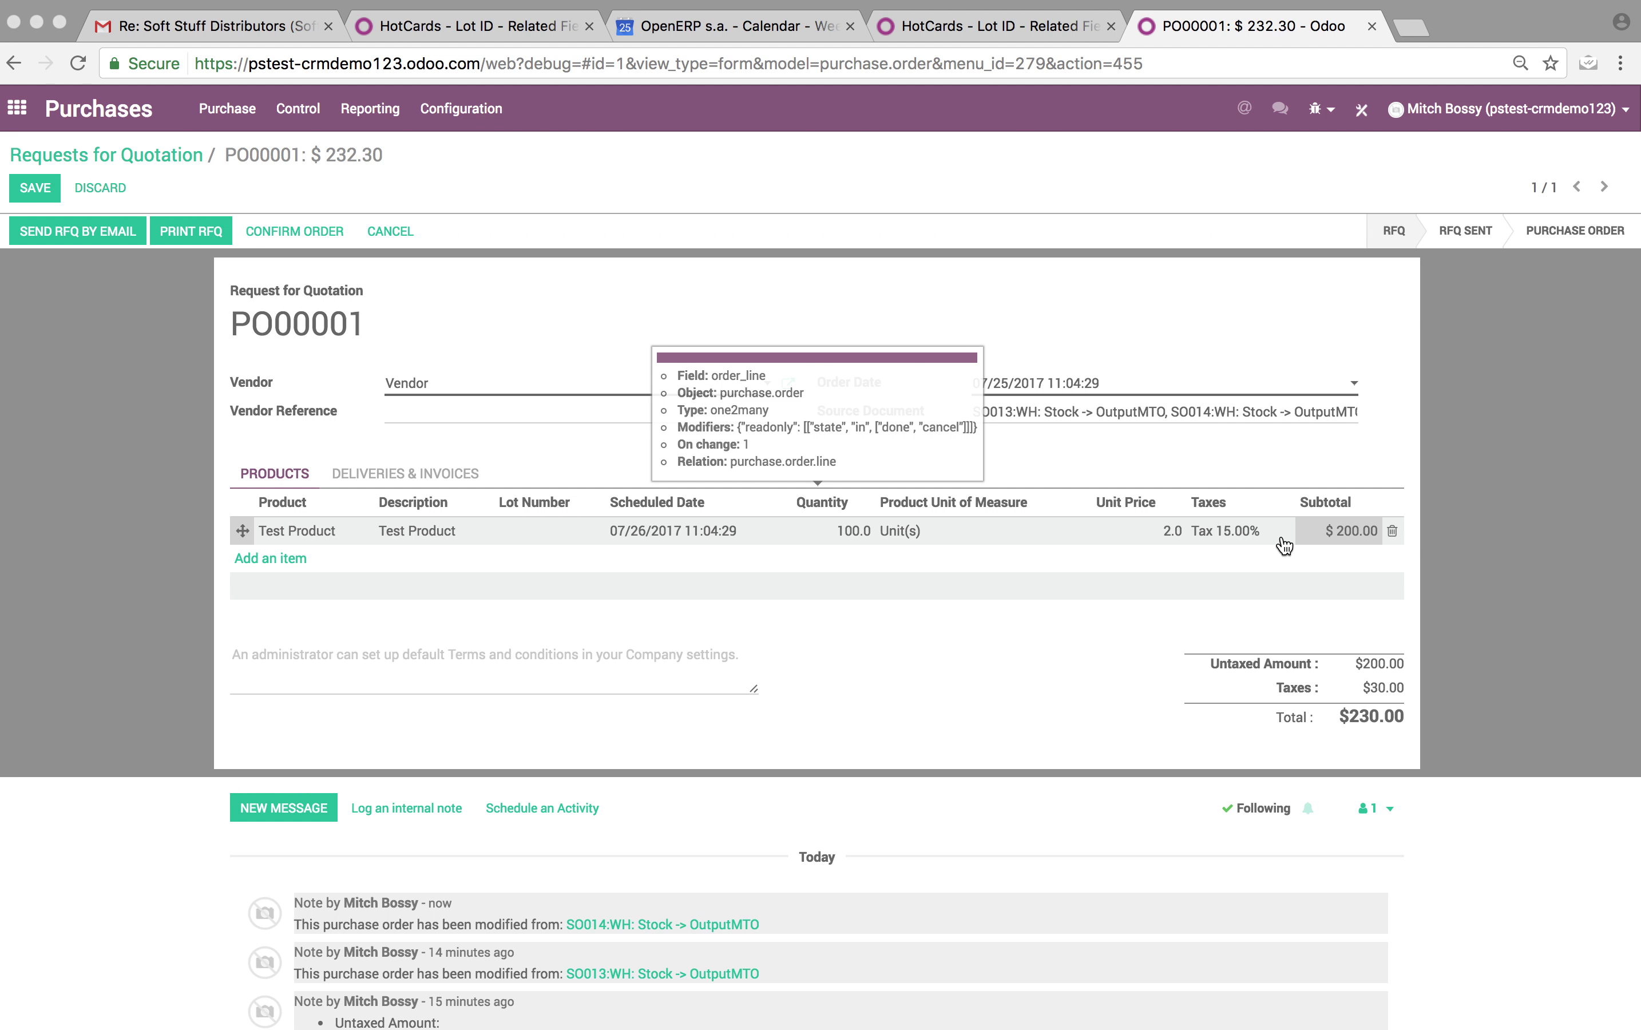
# Step: Assign lot 'Test for Dhara' to the Test Product line
pyautogui.click(562, 543)
pyautogui.click(543, 538)
pyautogui.click(599, 649)
pyautogui.click(68, 584)
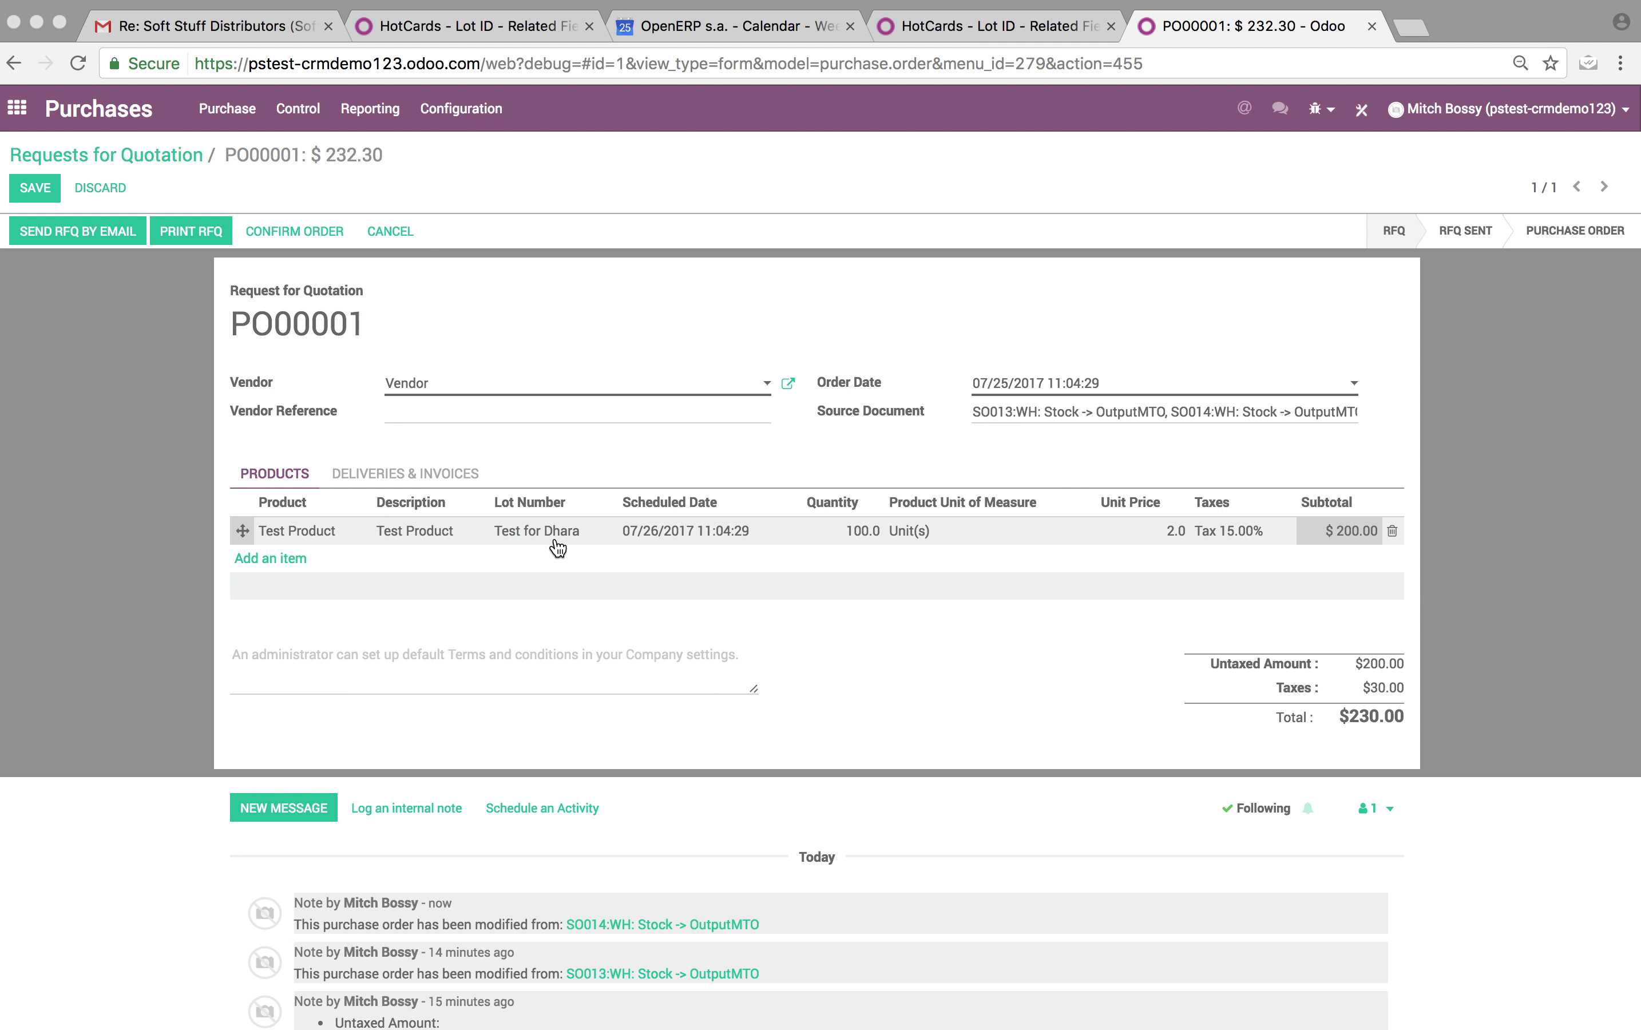
# Step: Save the lot change on PO00001 and confirm it as a purchase order
pyautogui.click(35, 194)
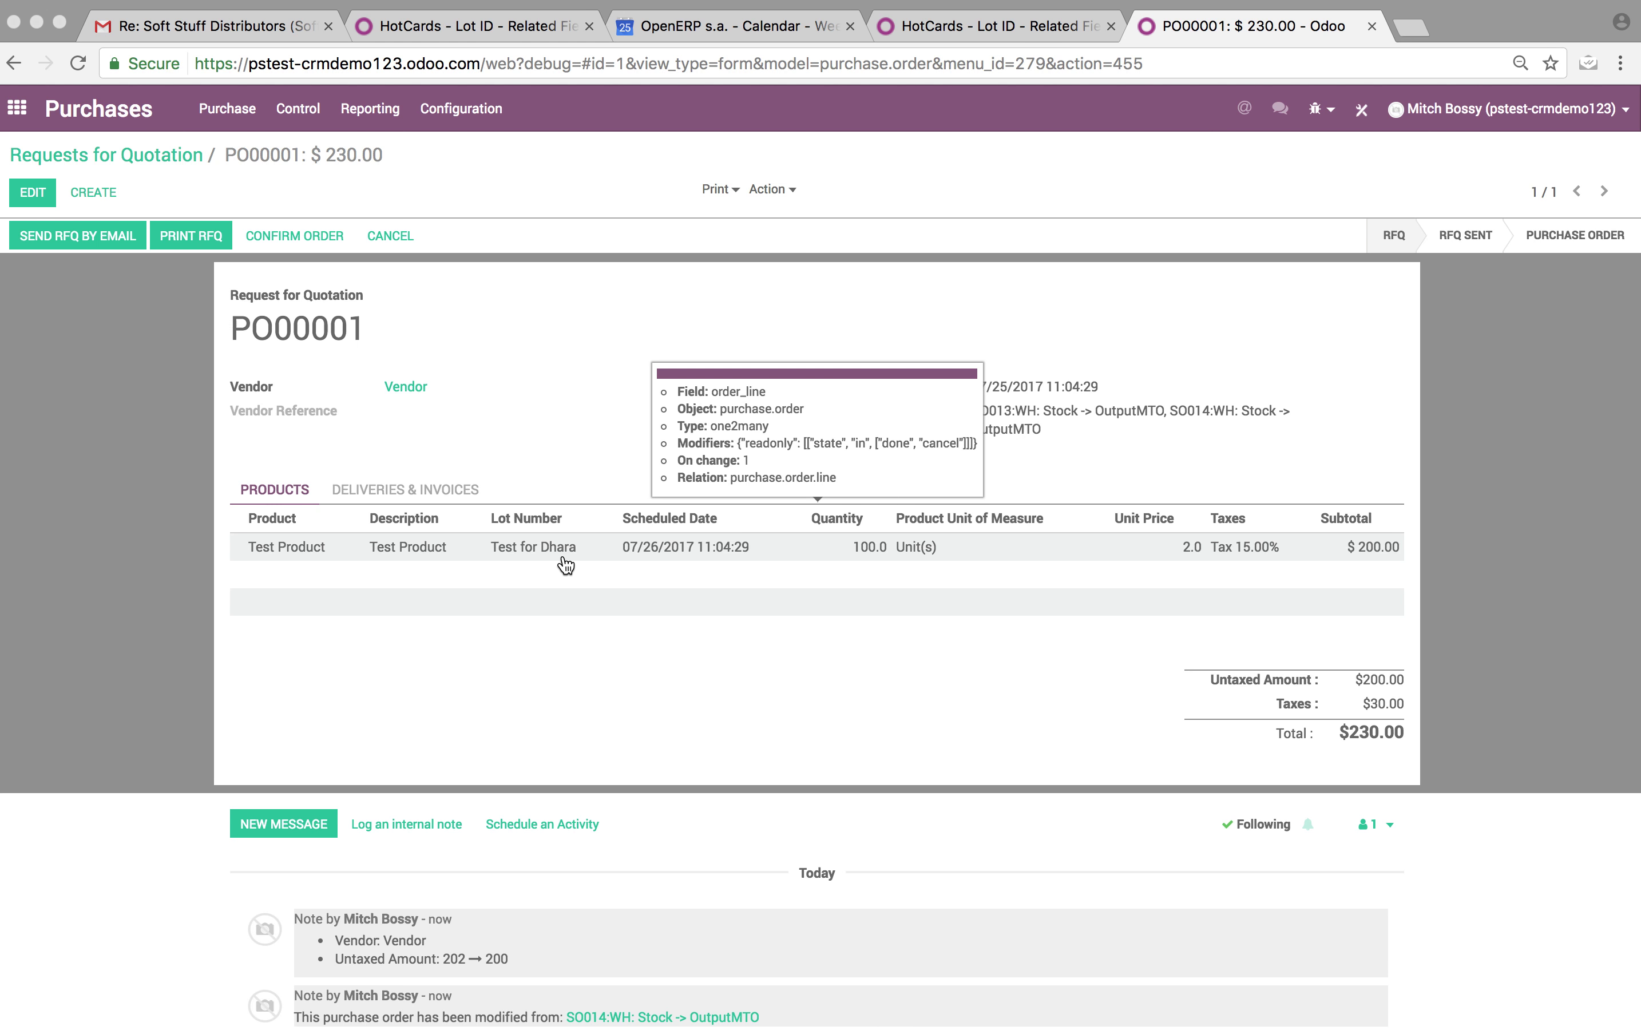
pyautogui.click(332, 247)
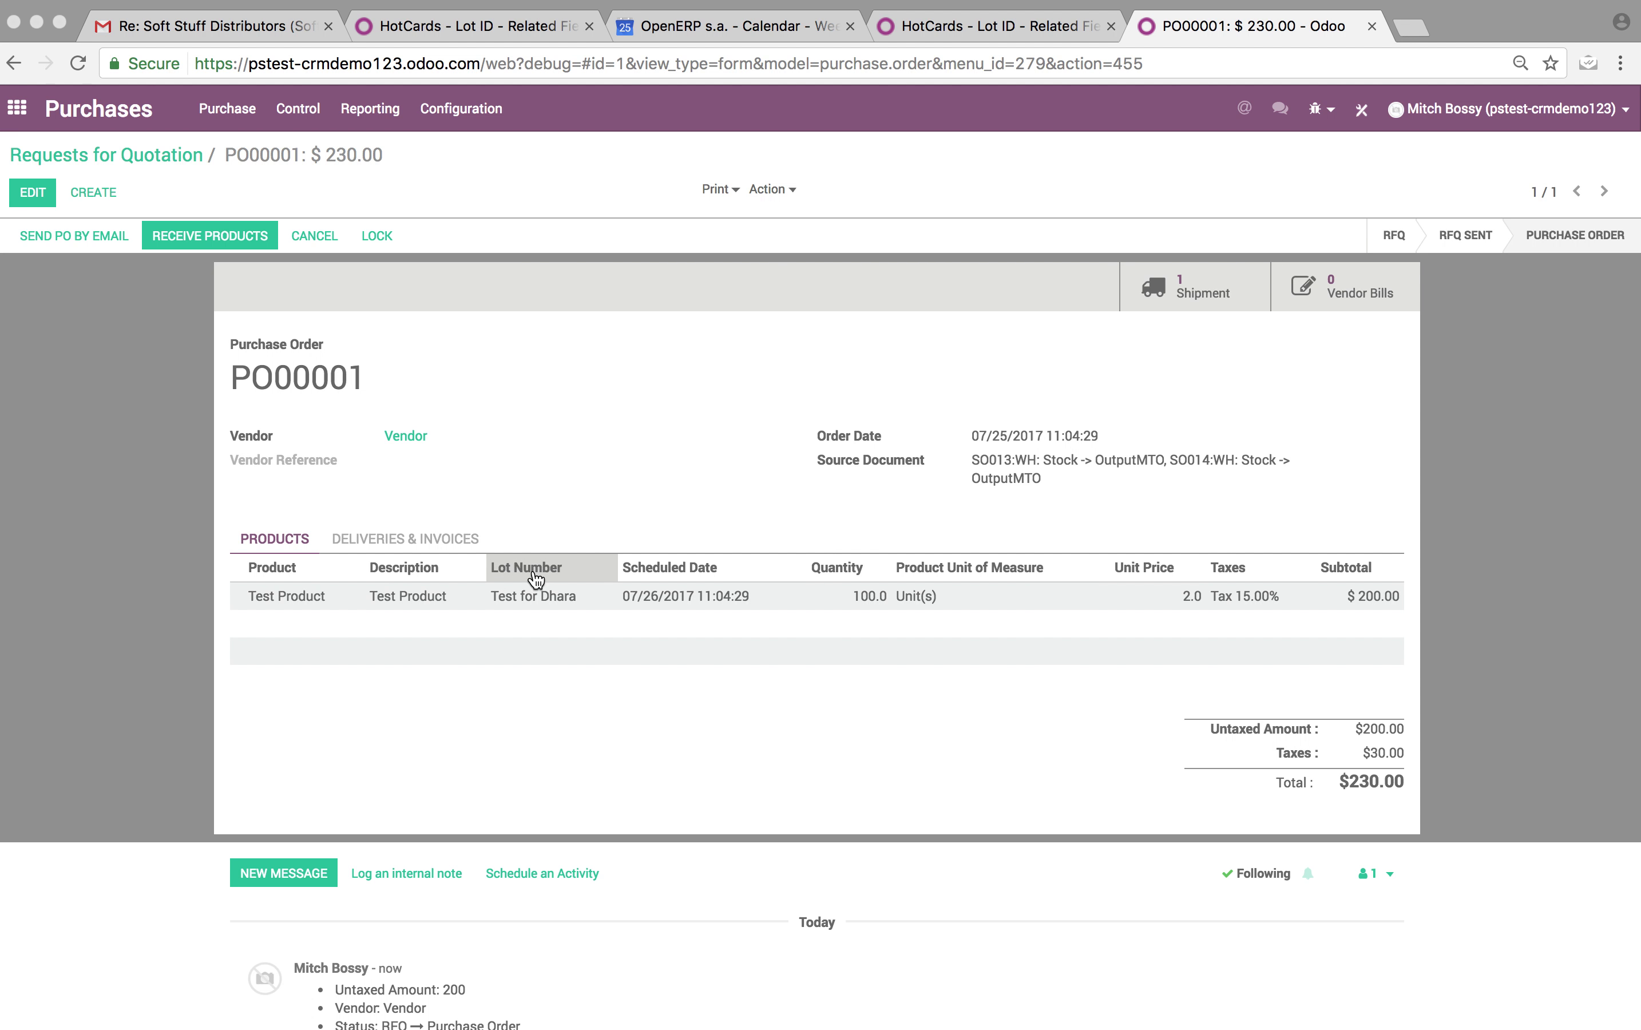
# Step: On receipt WH/IN/00006, set the Test Product line's lot to 'Test for Dhara' and save
pyautogui.click(1190, 293)
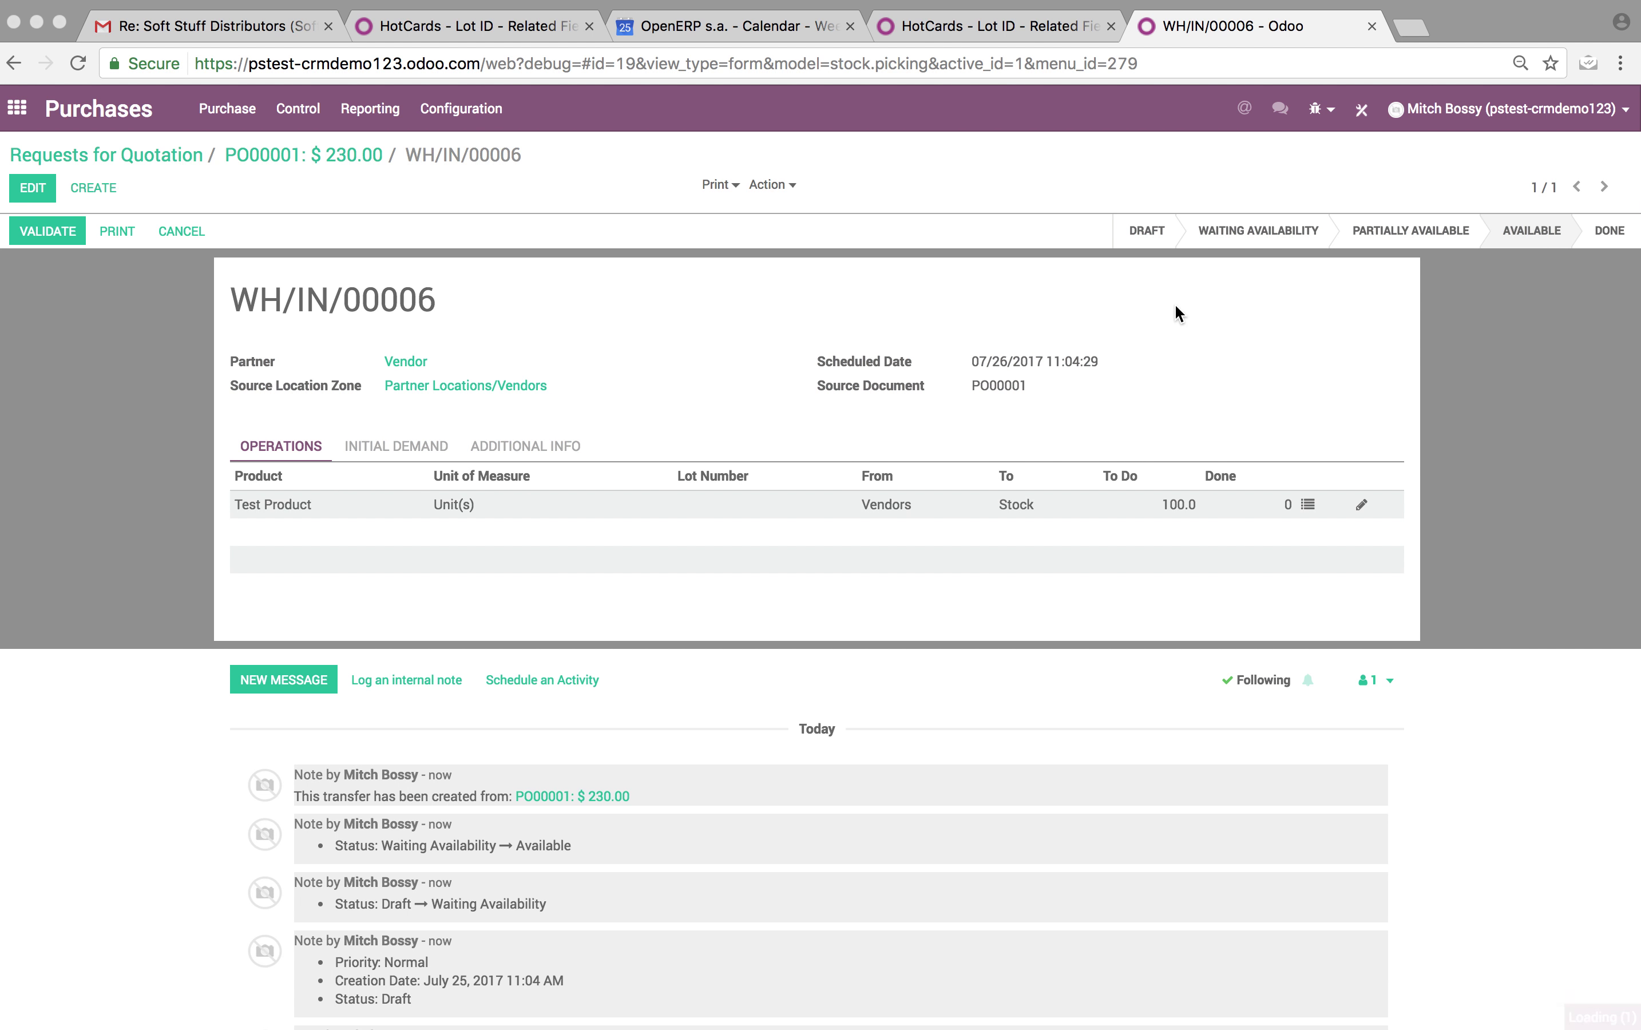
pyautogui.click(32, 187)
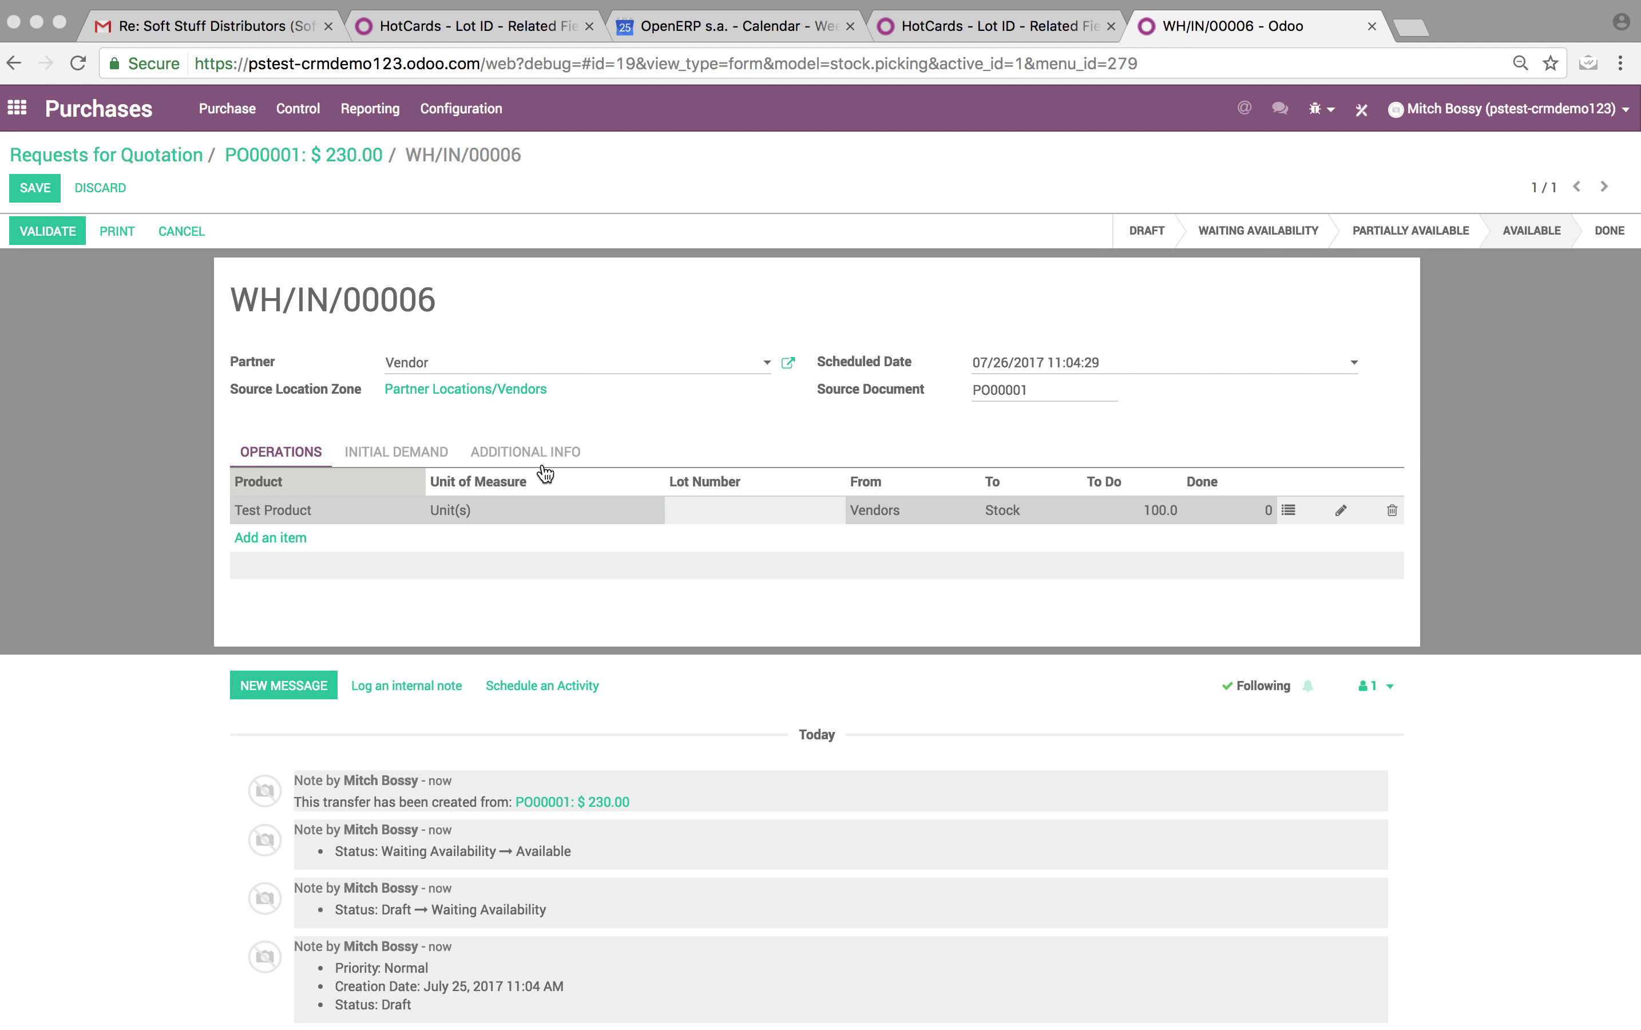
pyautogui.click(747, 500)
pyautogui.click(746, 505)
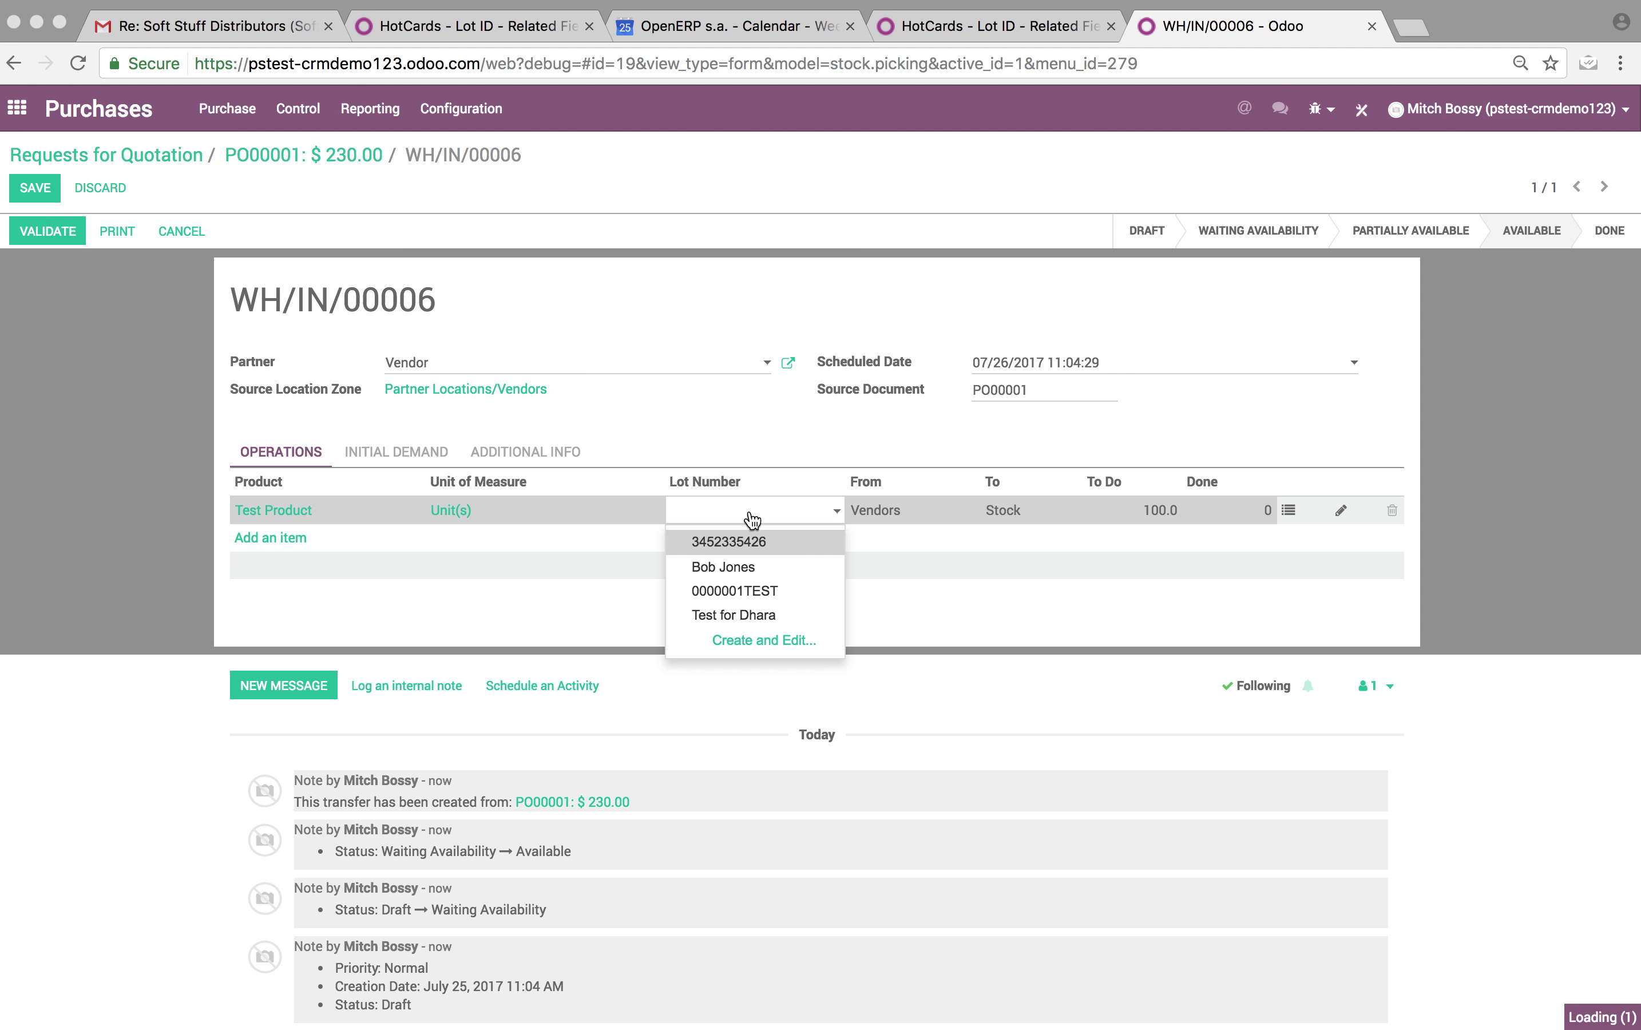
pyautogui.click(767, 612)
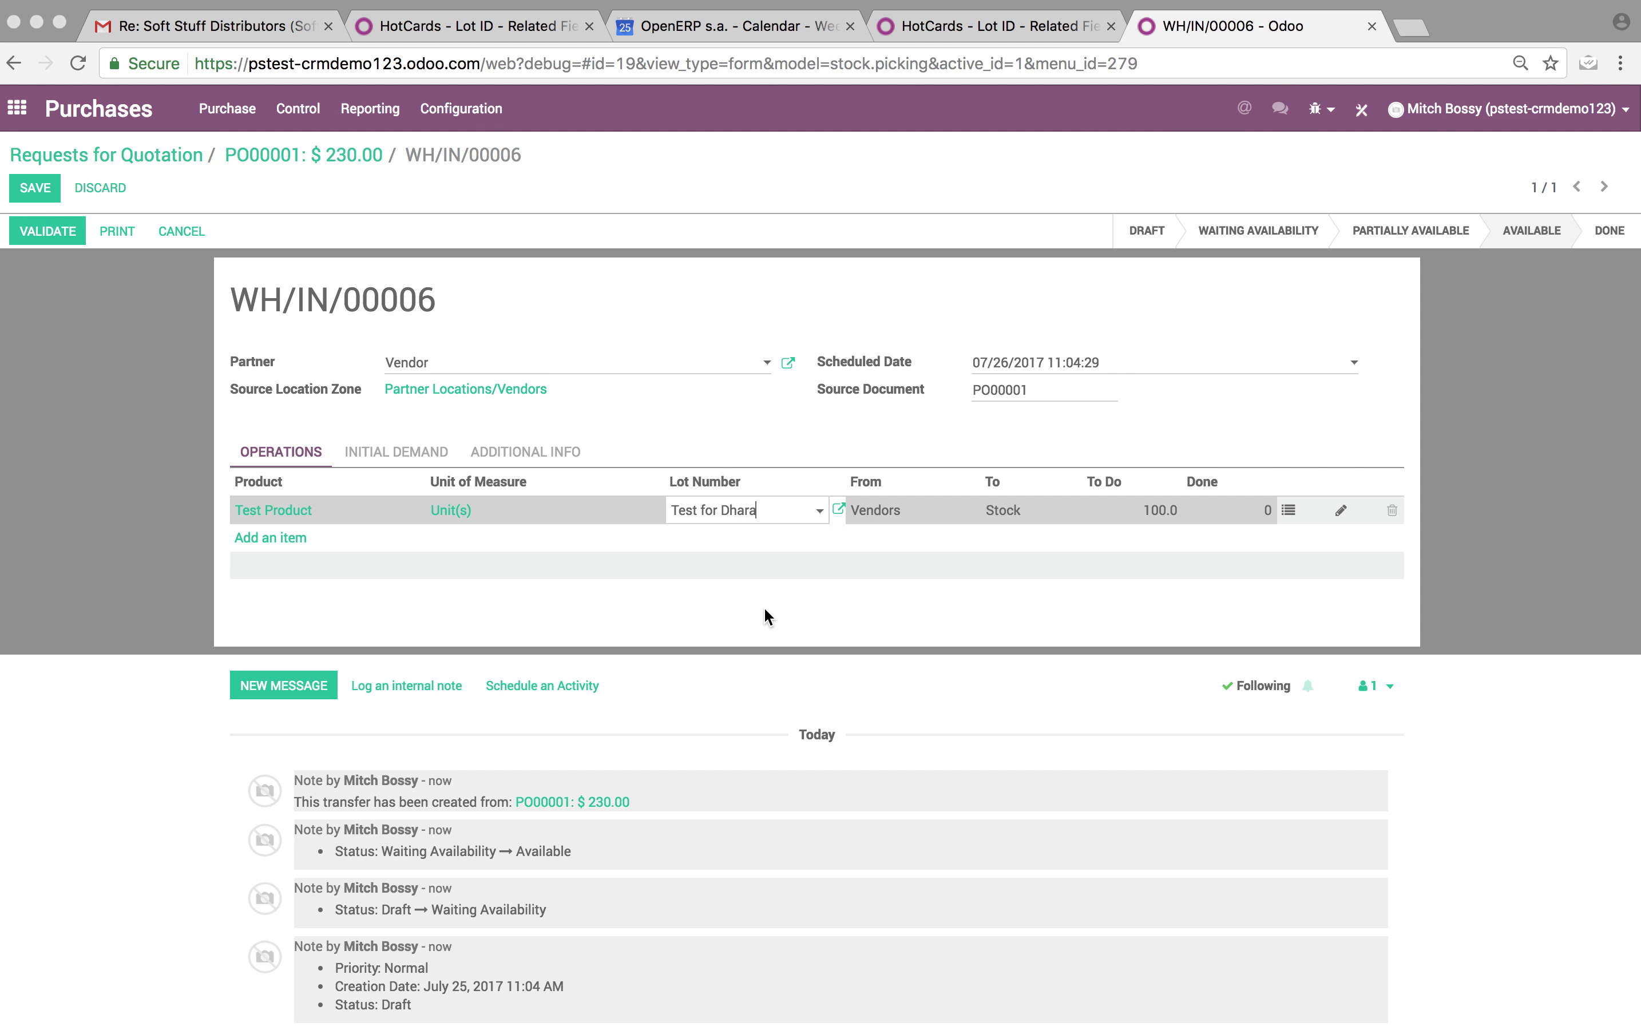
pyautogui.click(32, 191)
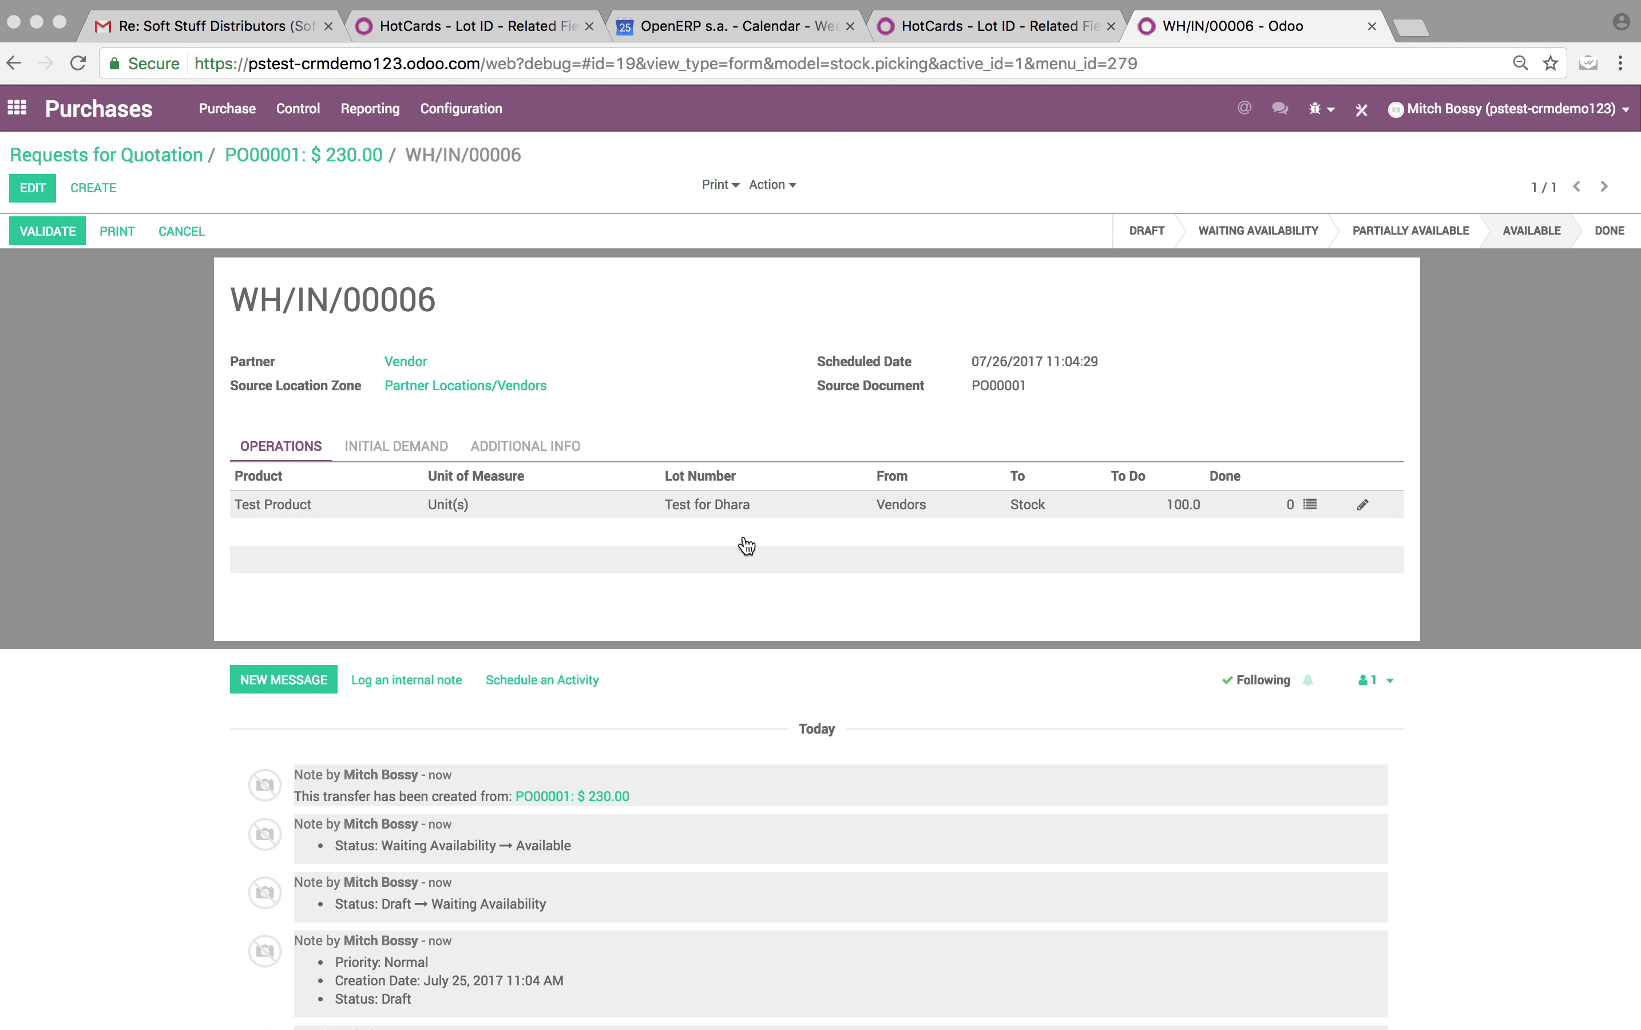
pyautogui.moveTo(744, 520)
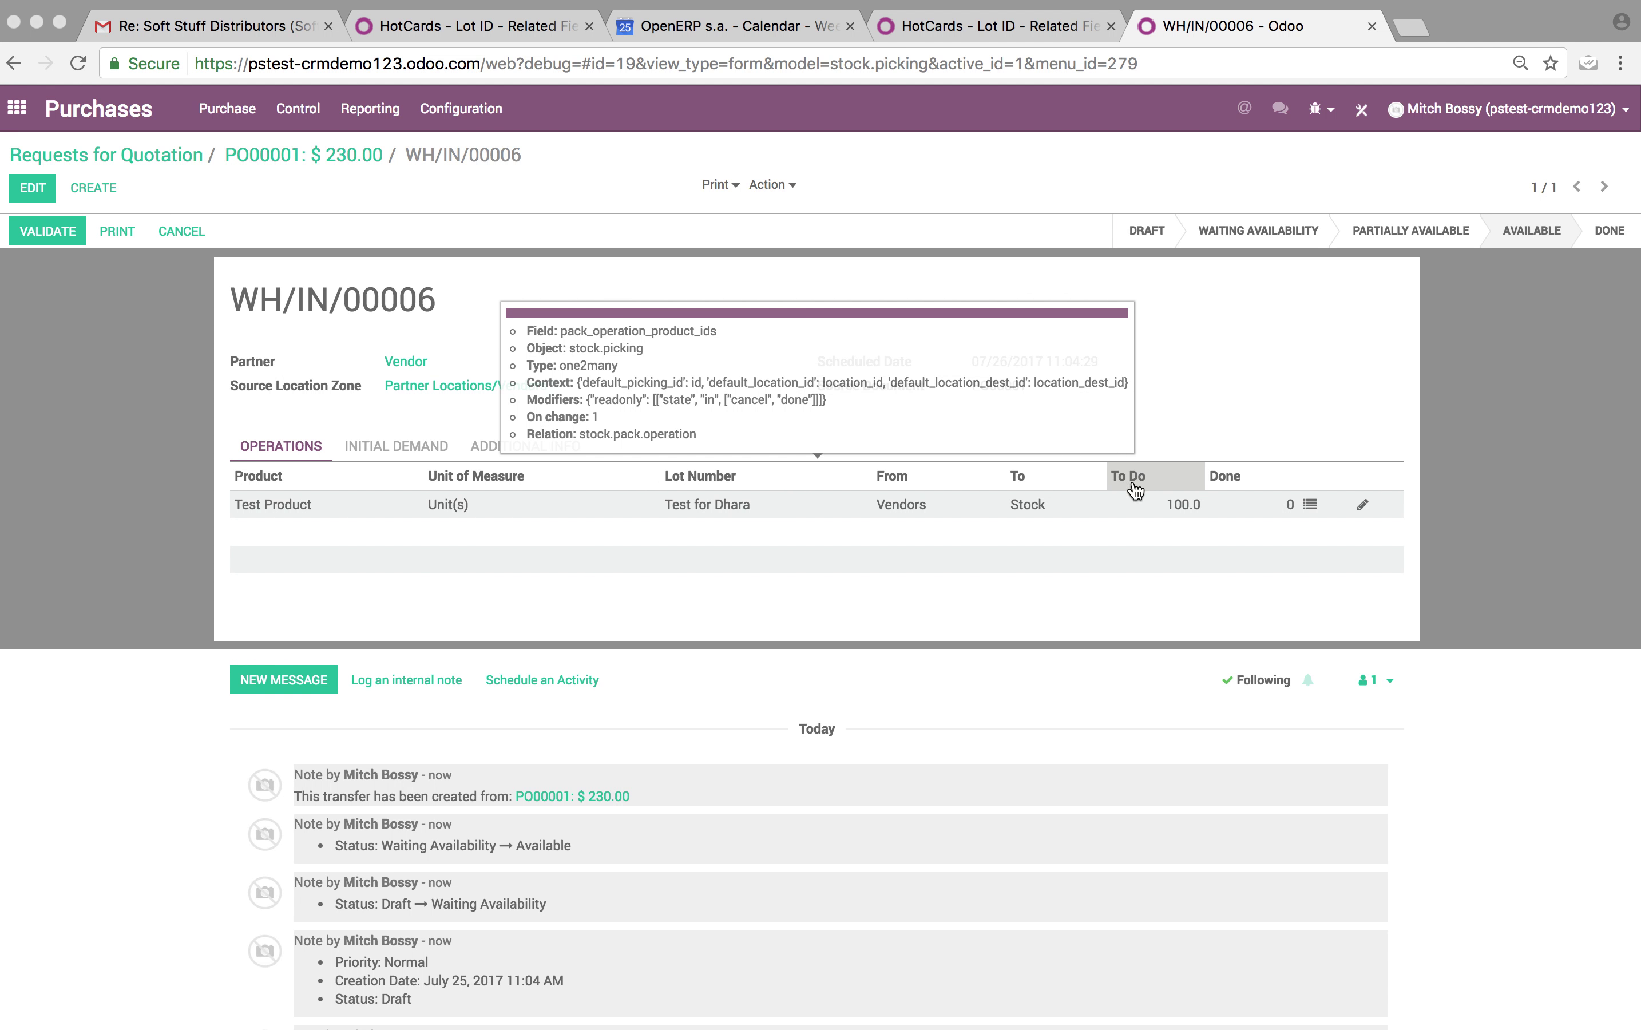
pyautogui.click(1312, 508)
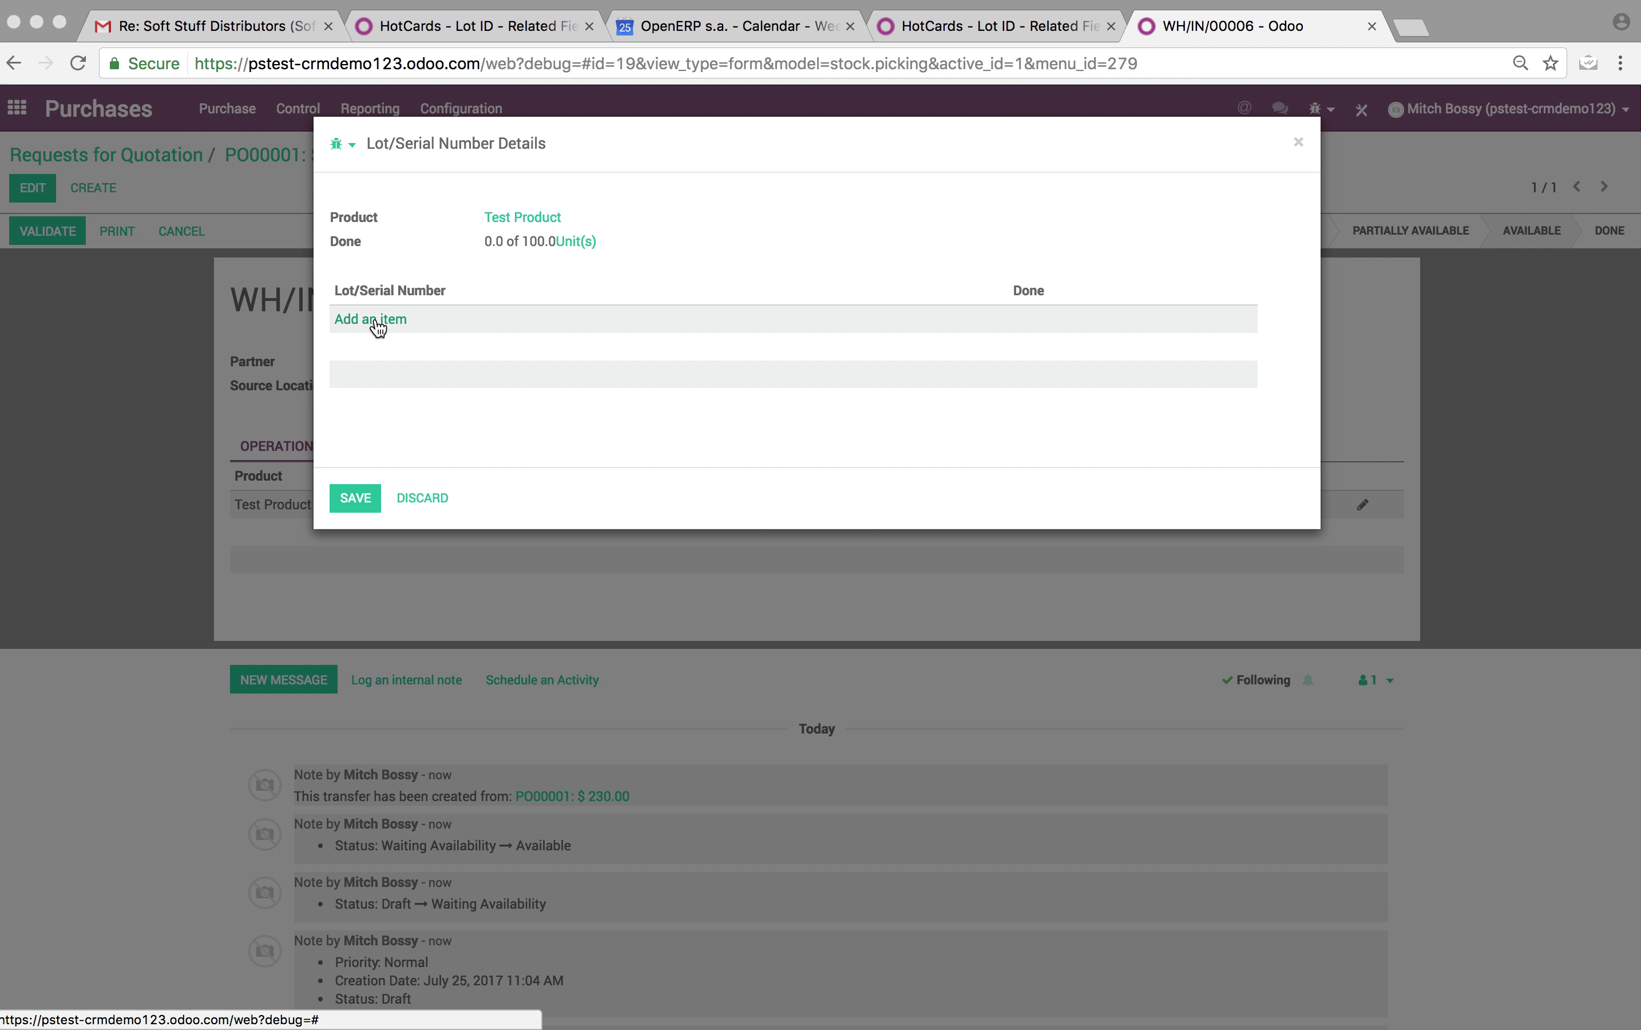
pyautogui.click(385, 319)
pyautogui.moveTo(593, 327)
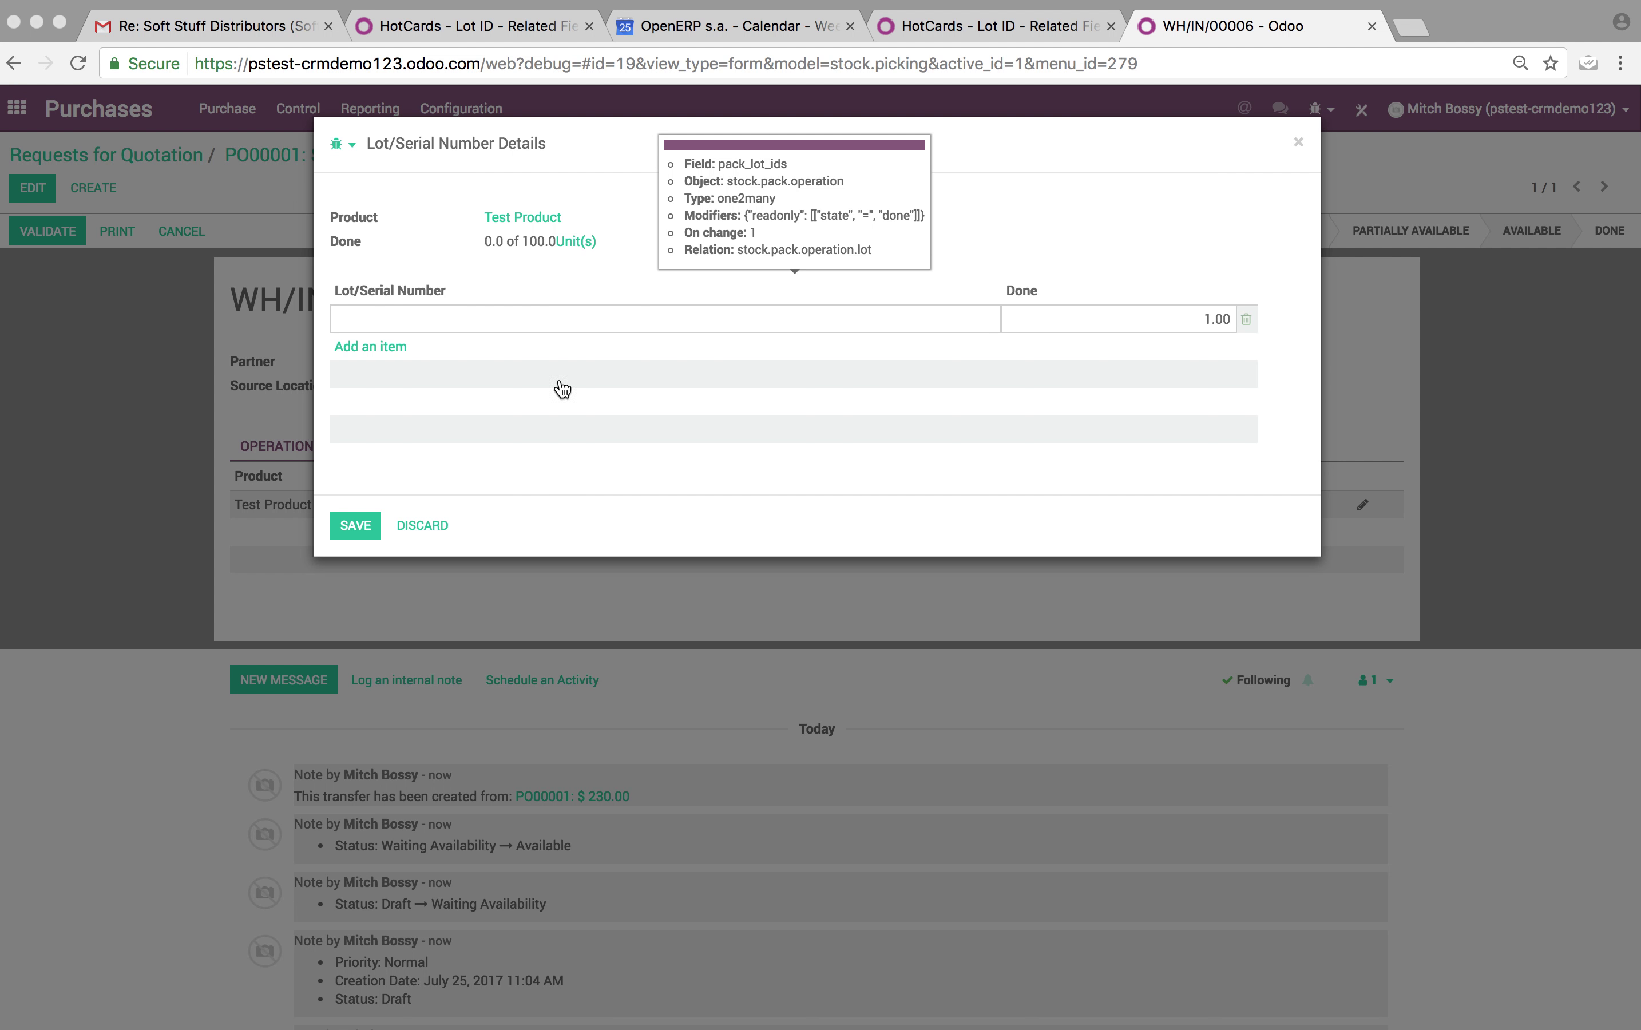
pyautogui.click(416, 523)
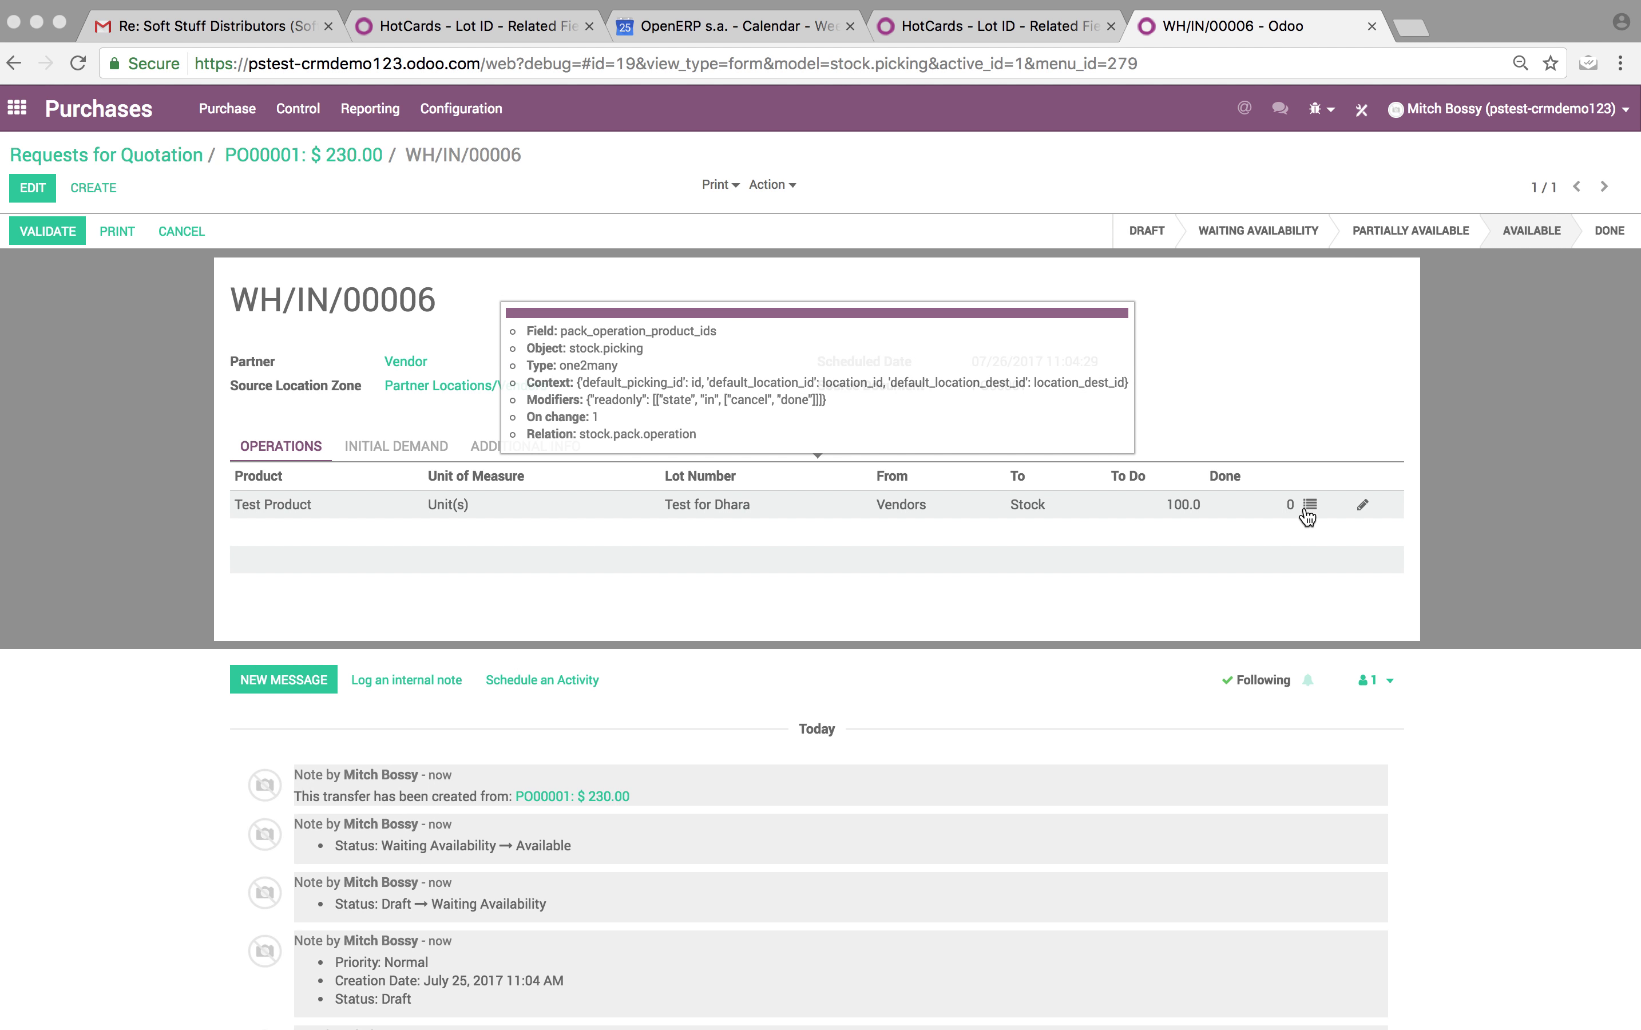
# Step: From Sales Orders, open SO014 and its delivery WH/OUT/00008 for 100 Test Product
pyautogui.click(17, 107)
pyautogui.click(892, 344)
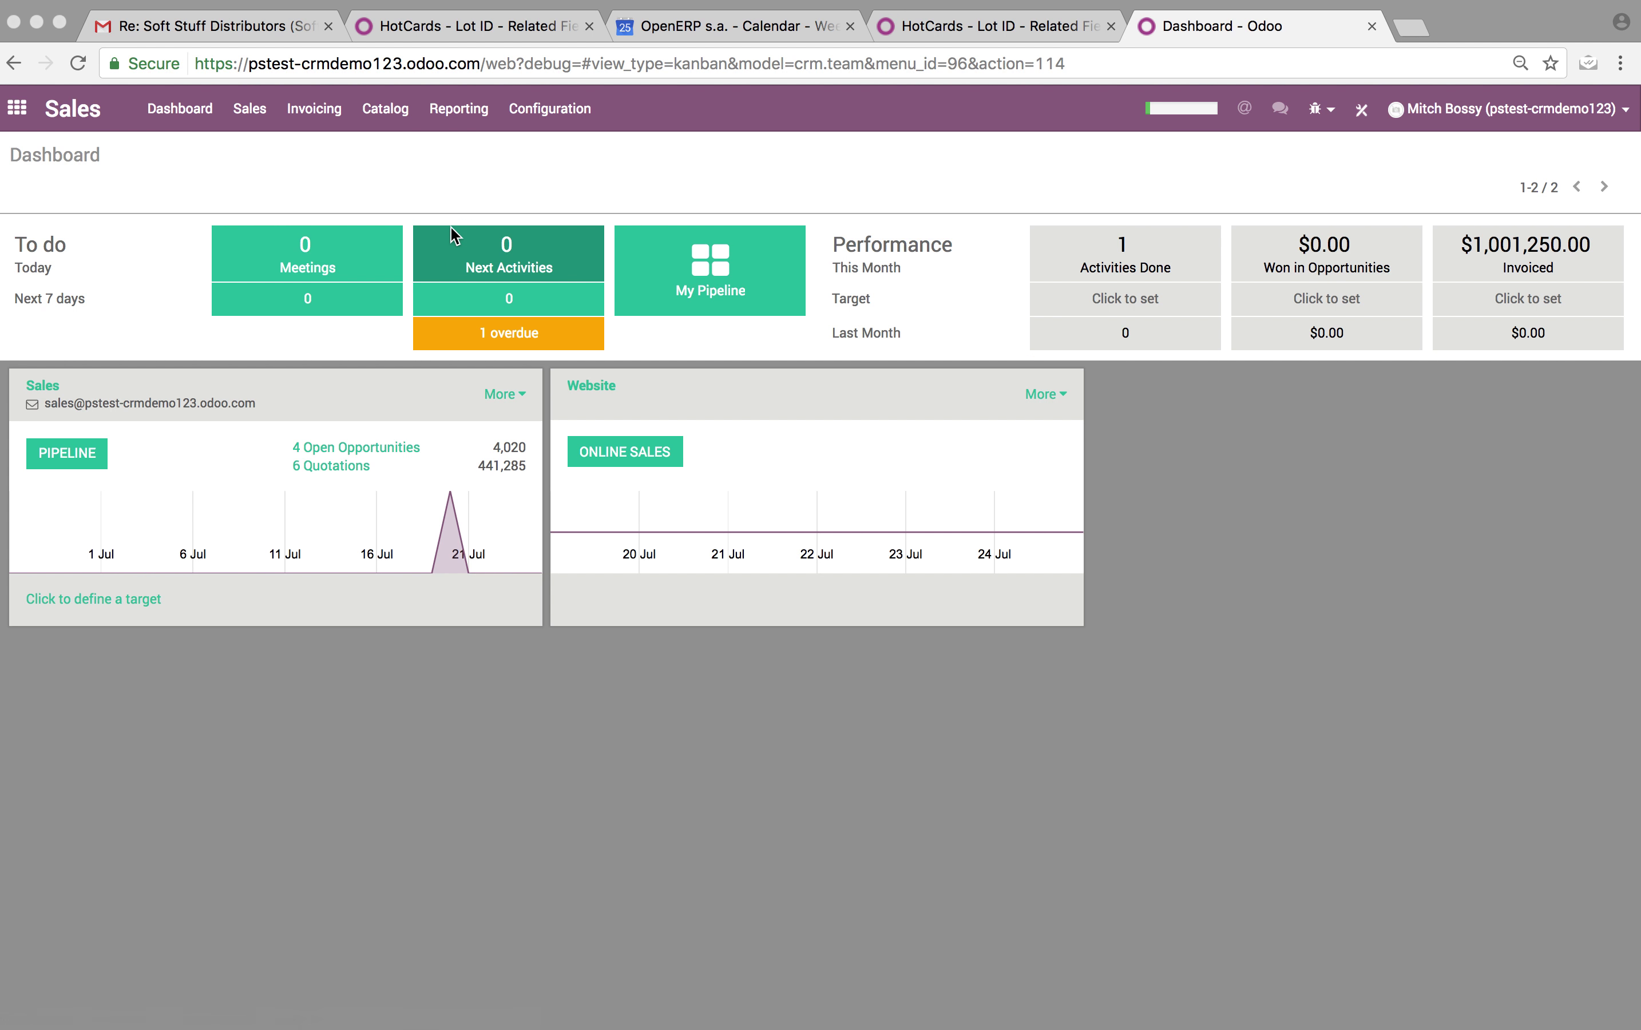
pyautogui.click(244, 116)
pyautogui.click(276, 252)
pyautogui.click(275, 260)
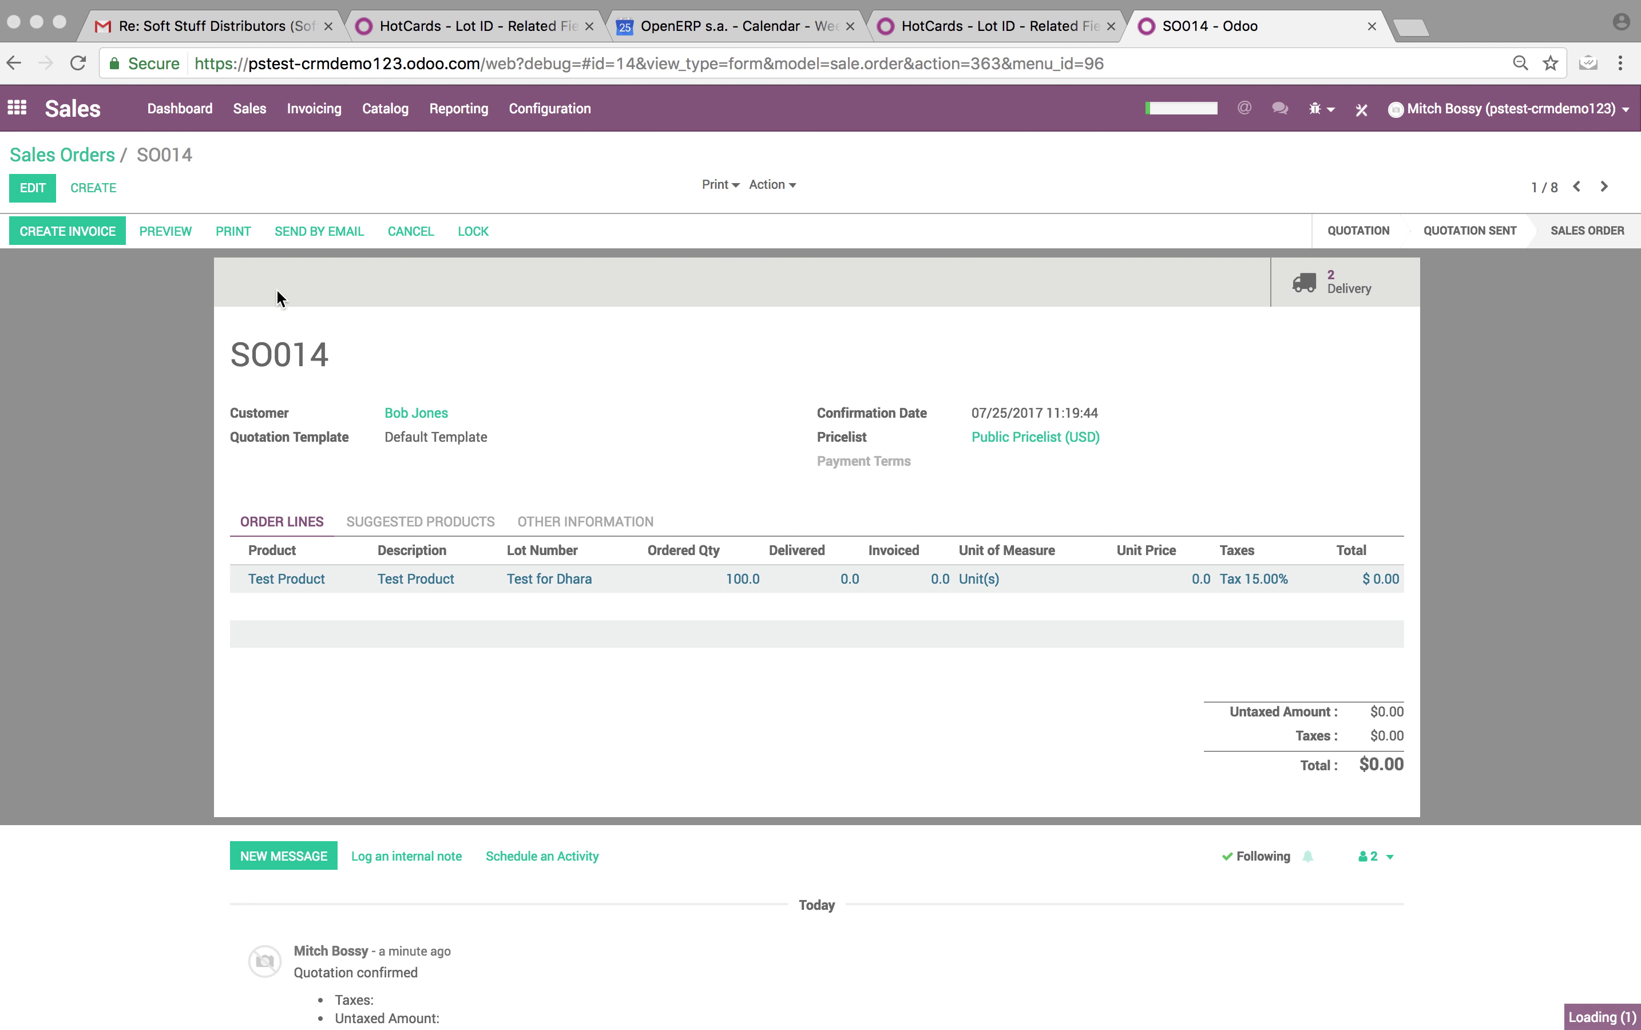
pyautogui.click(1393, 271)
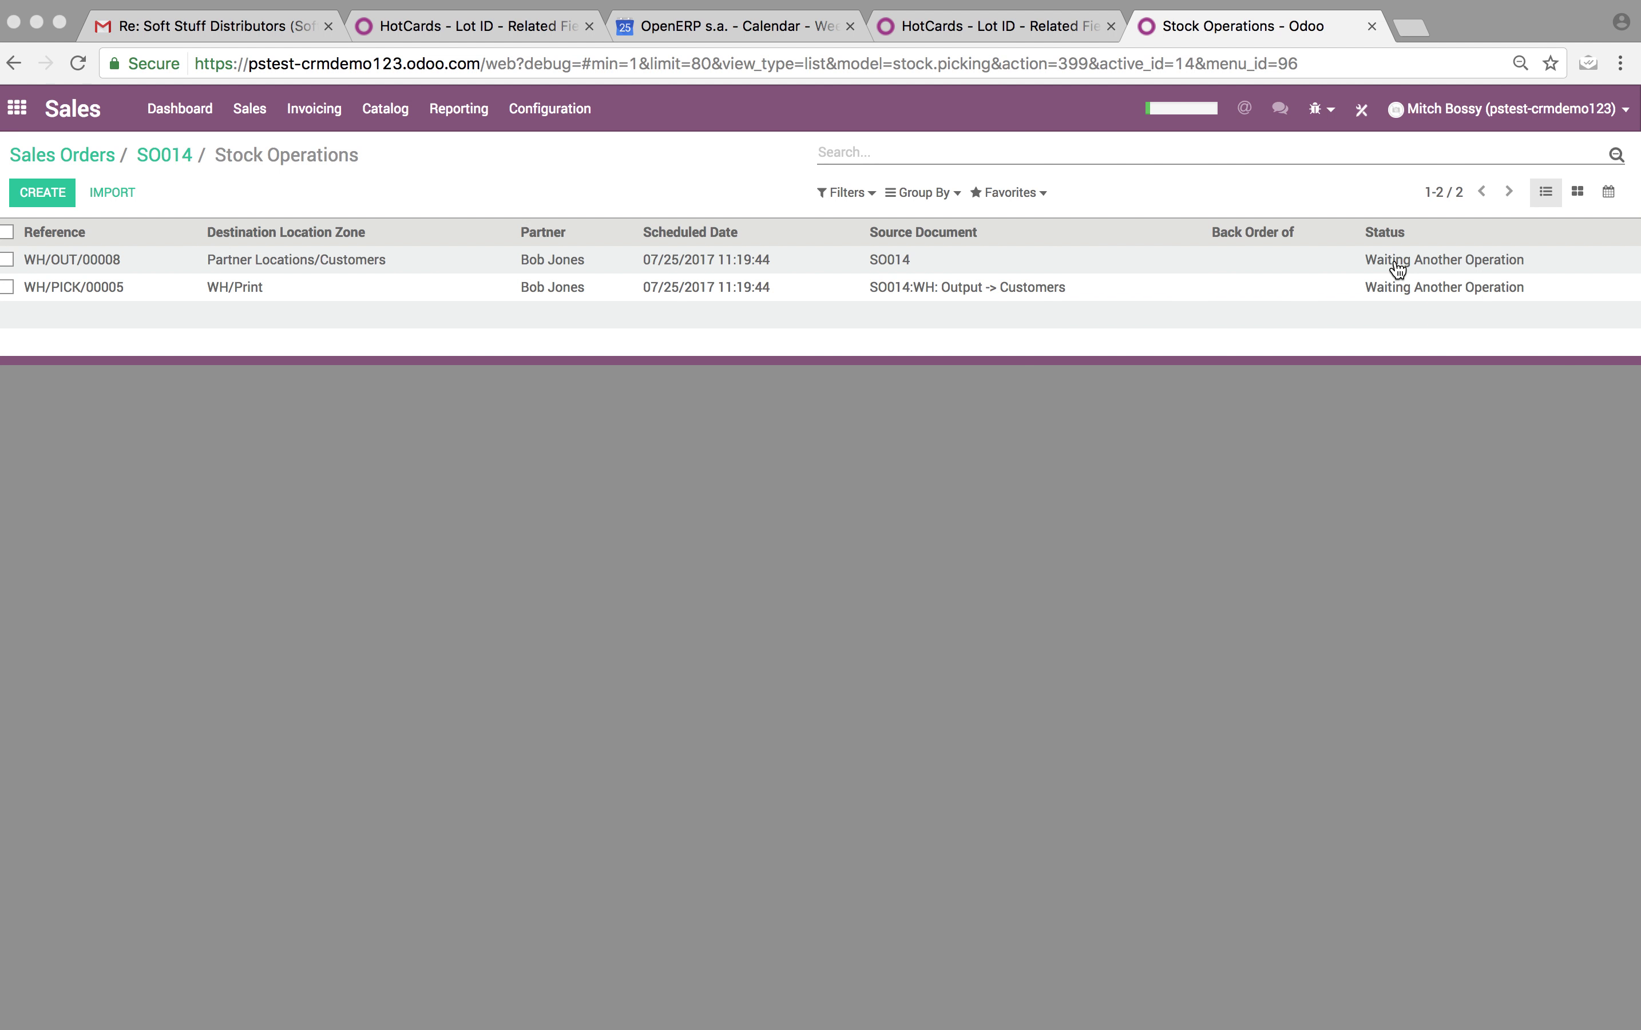
pyautogui.click(556, 271)
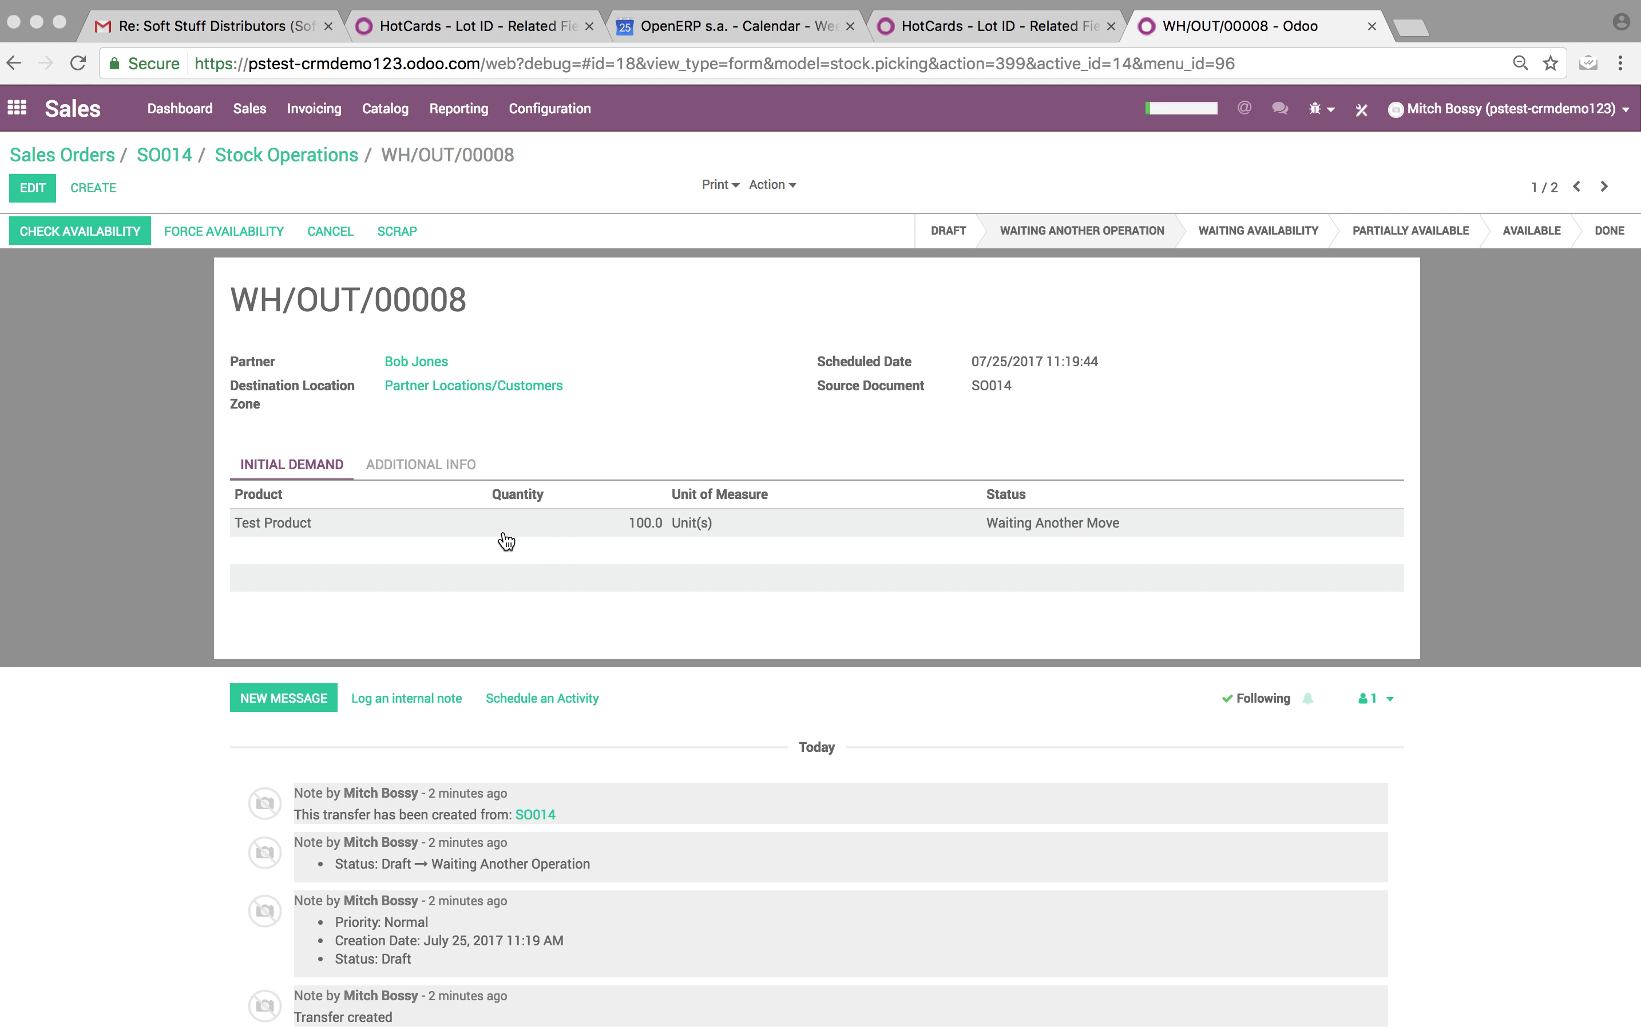
pyautogui.click(1604, 193)
pyautogui.click(1576, 192)
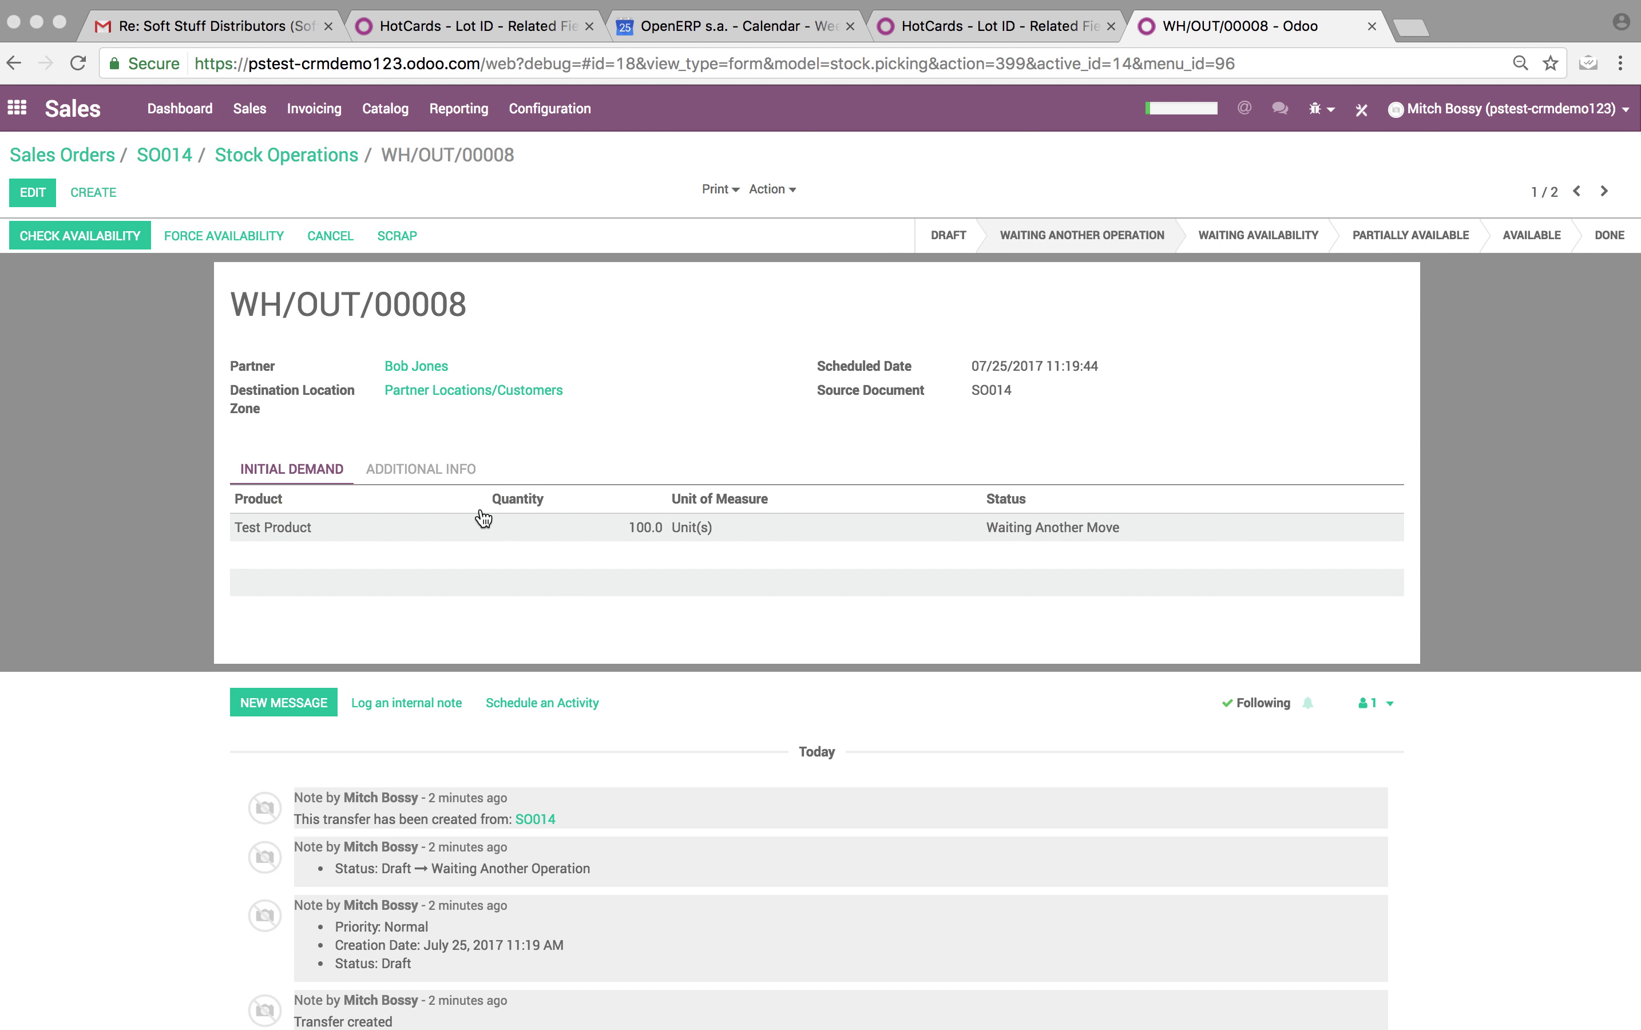
pyautogui.moveTo(576, 512)
pyautogui.moveTo(550, 594)
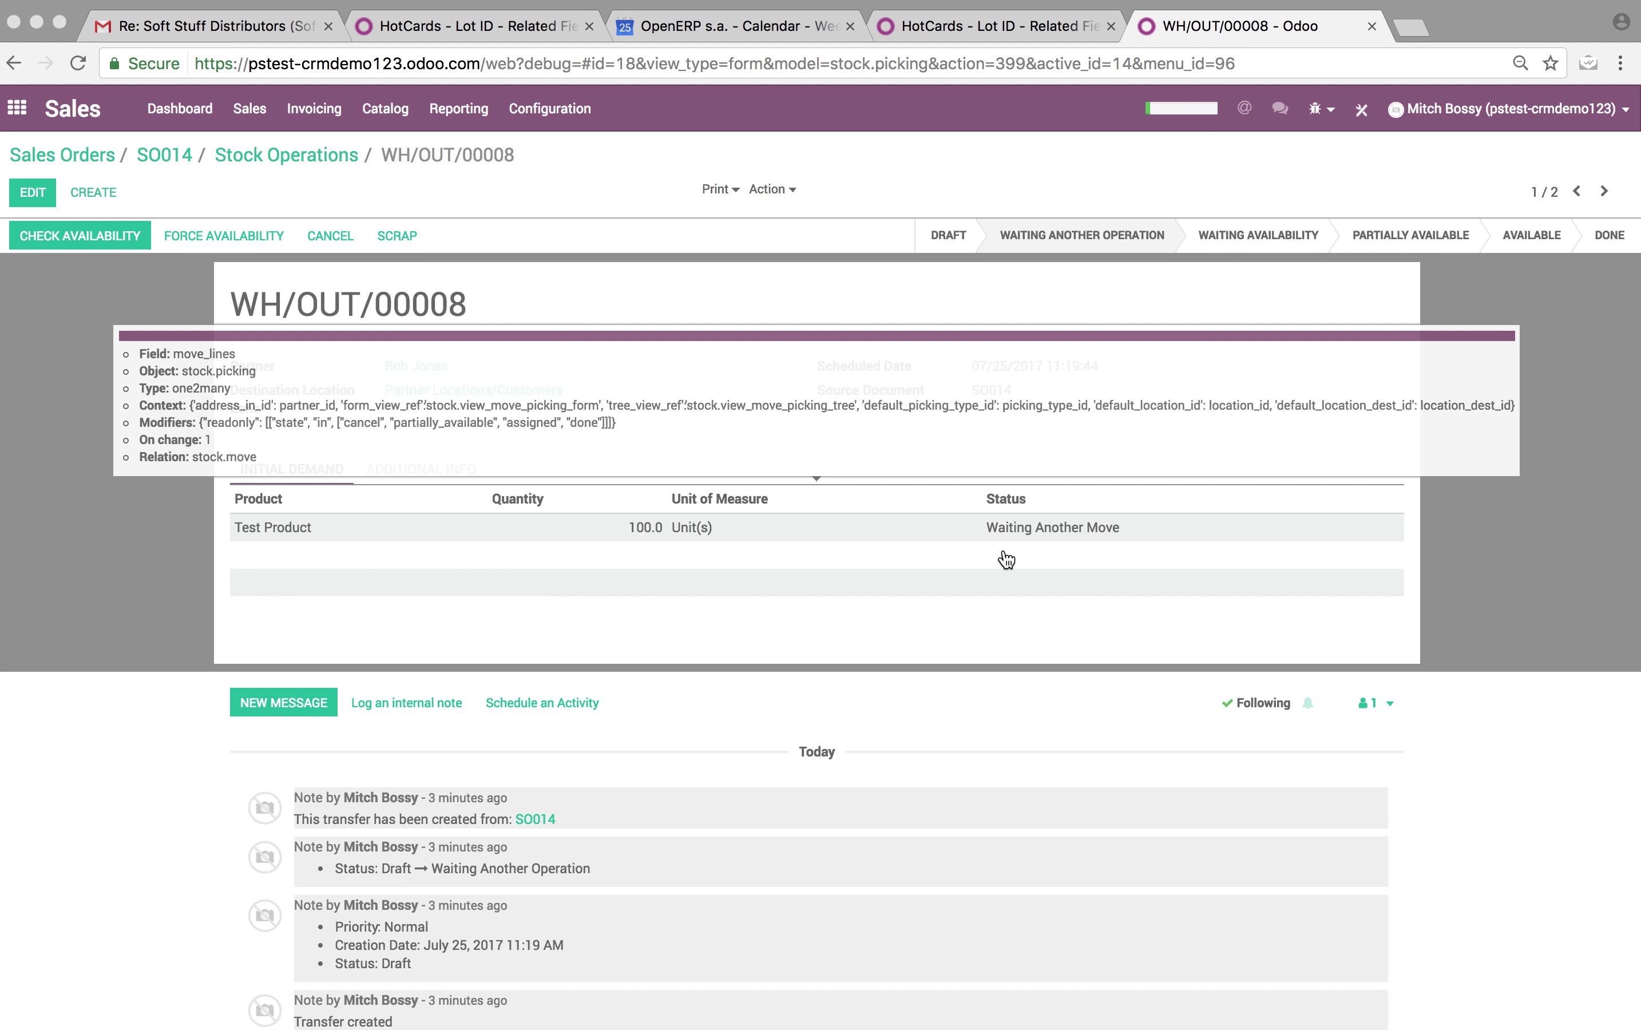